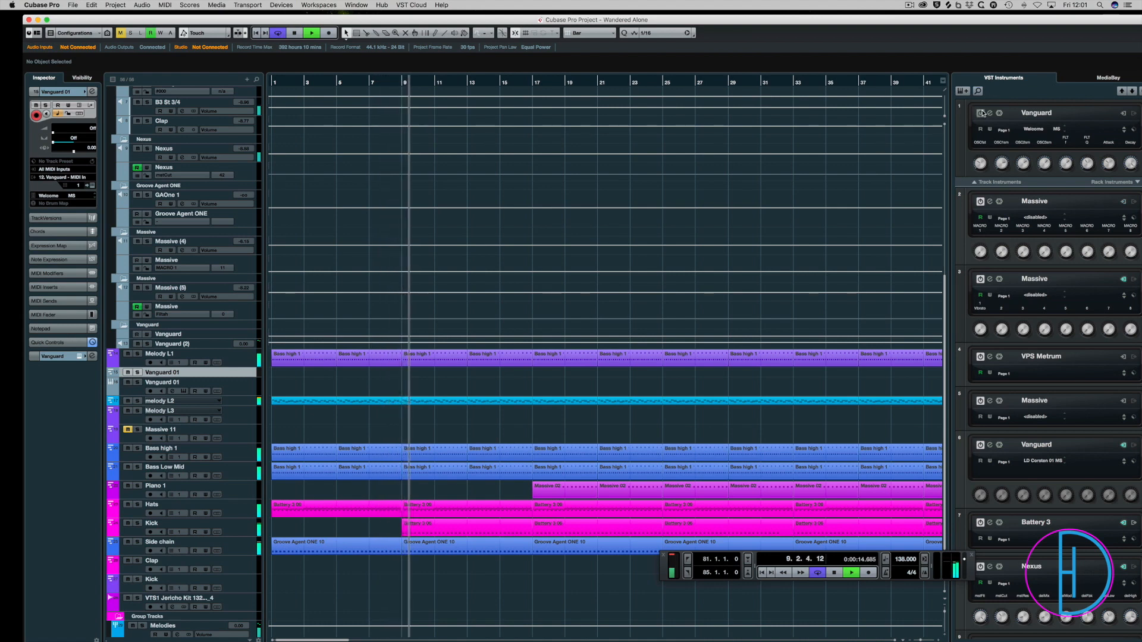
Solo the Melody L1 track and play it from bar 1 to hear it on its own.
key("space")
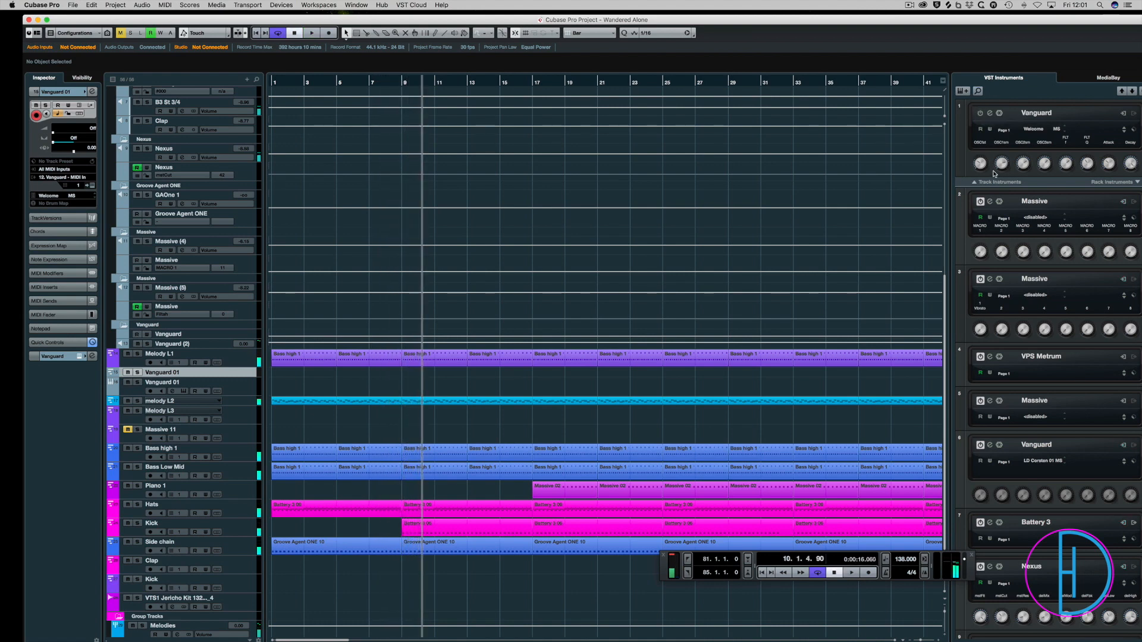
left_click(296, 362)
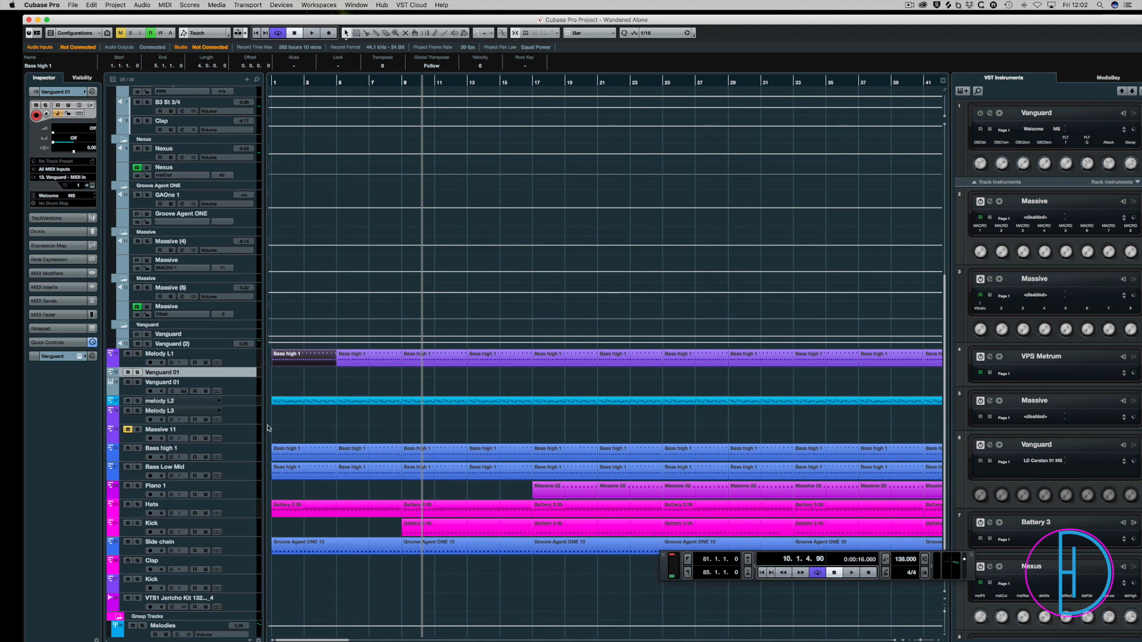
left_click(243, 358)
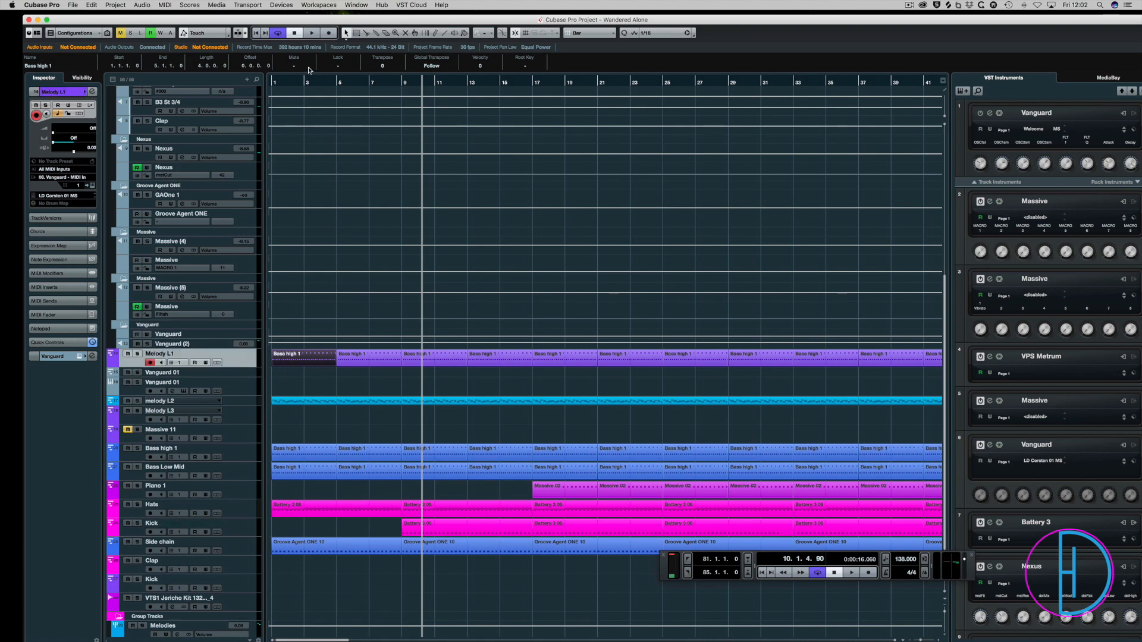
left_click_drag(298, 81, 246, 81)
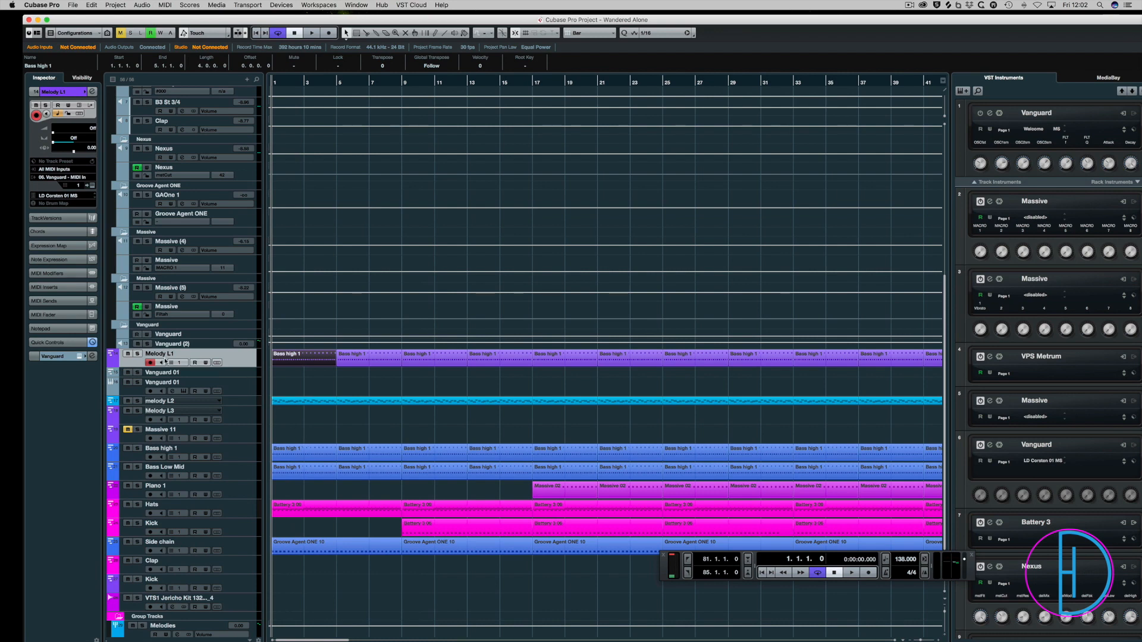
left_click(138, 355)
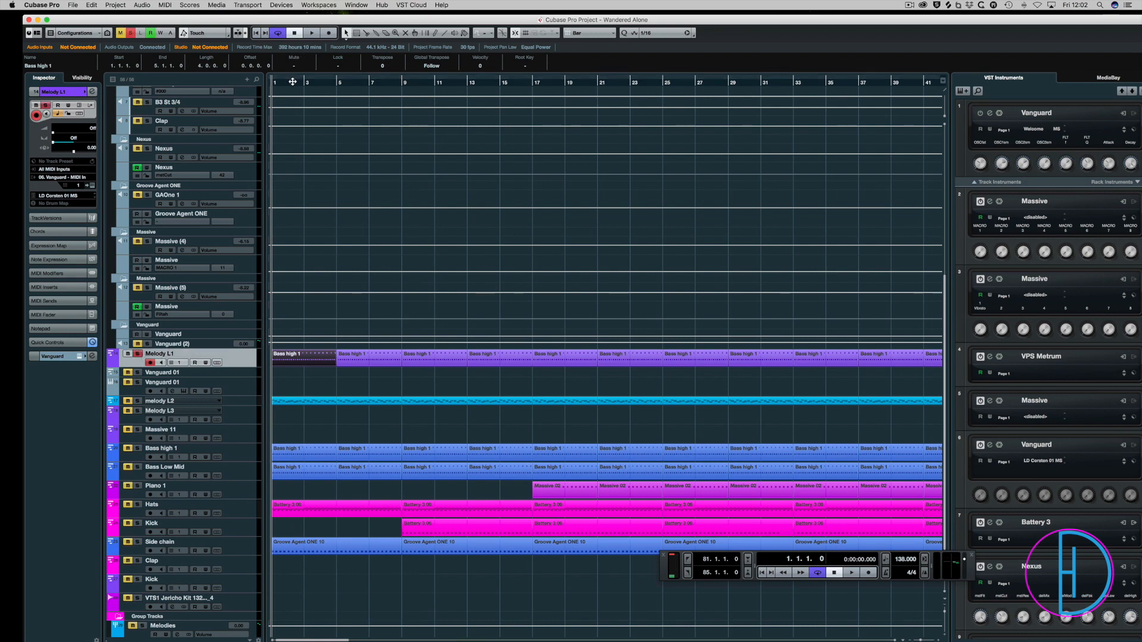
key("space")
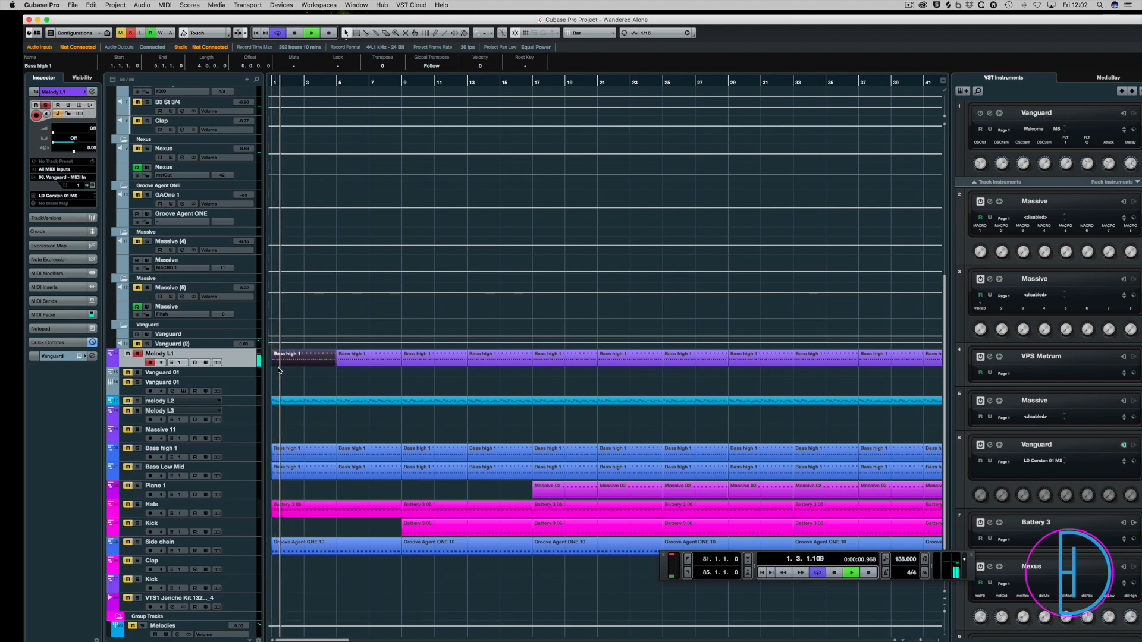
Open the Vanguard synth of the Melody L1 track and inspect the setup page on its rear side.
left_click(92, 185)
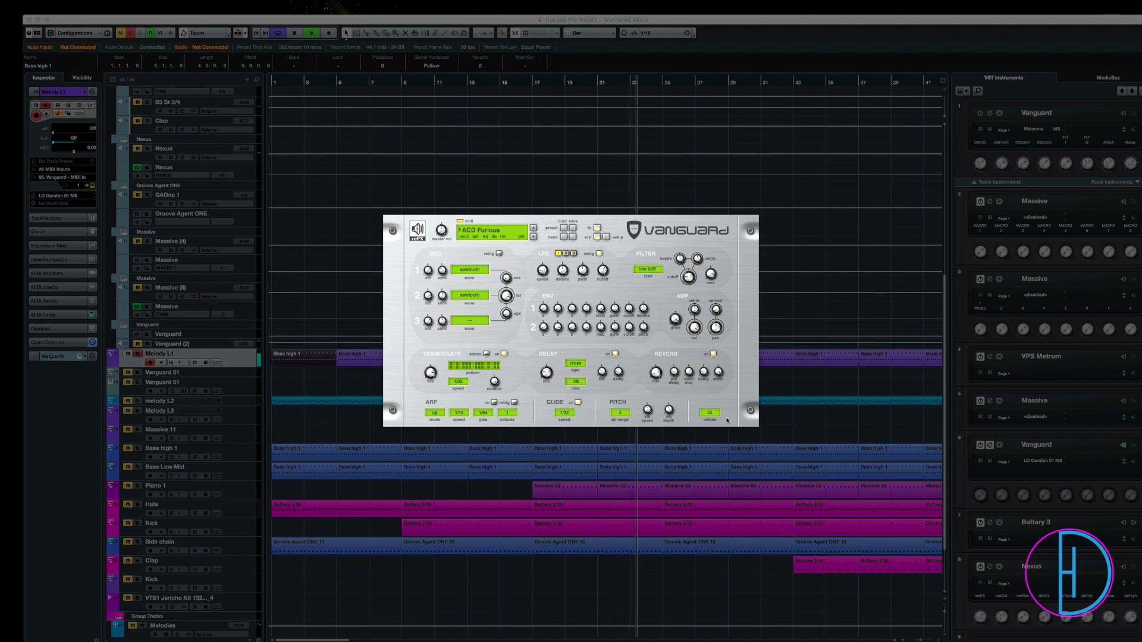
left_click(606, 237)
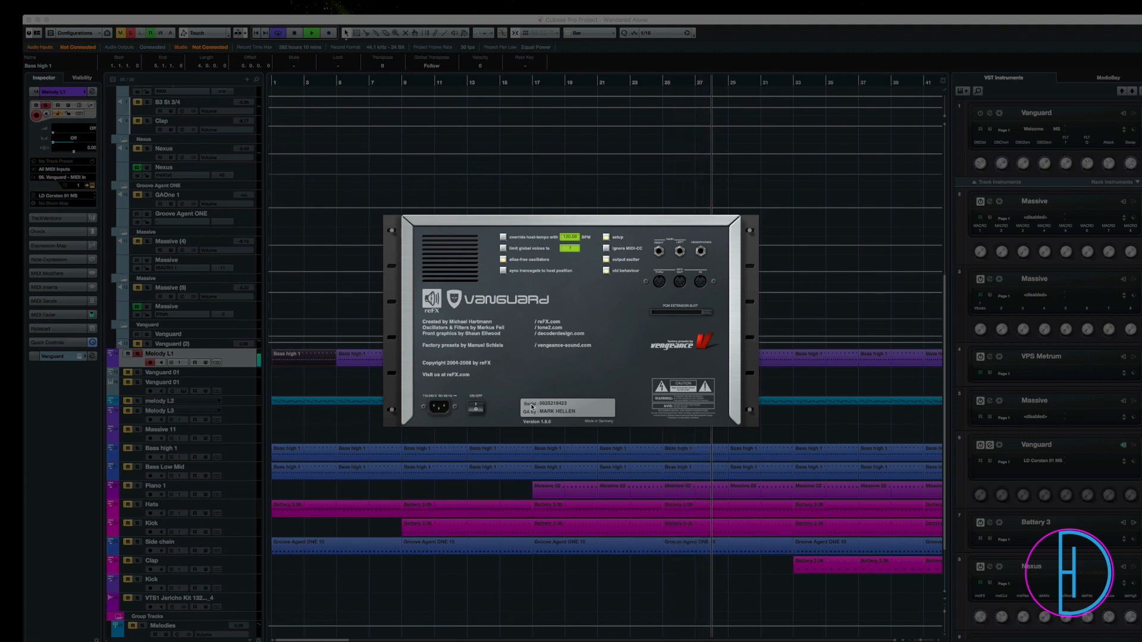
left_click(585, 307)
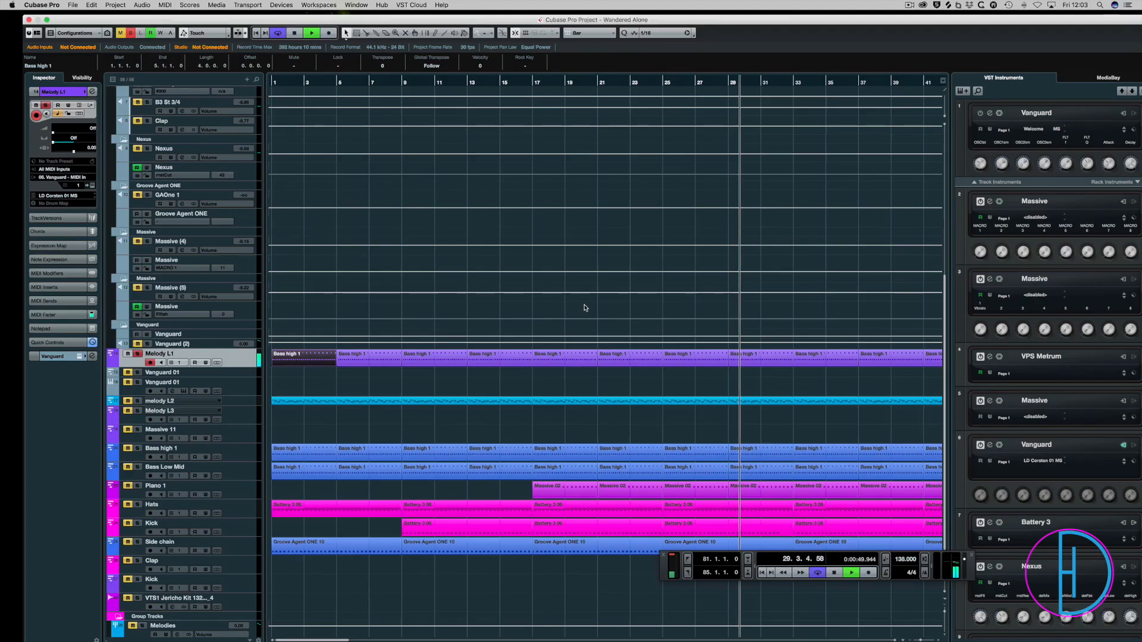
left_click(562, 307)
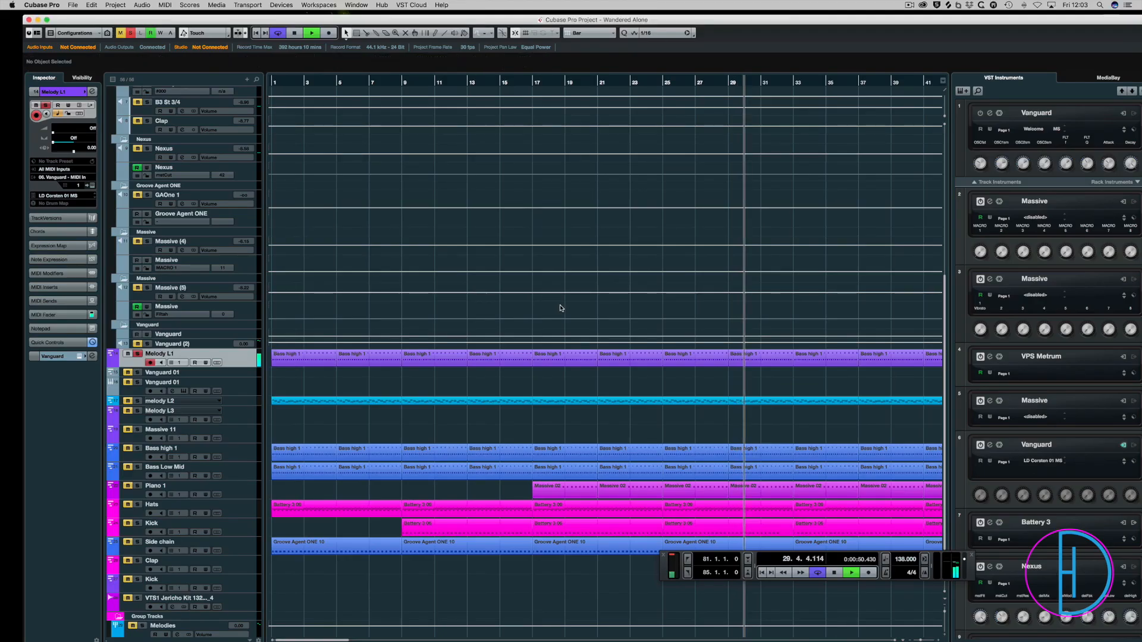
left_click(150, 336)
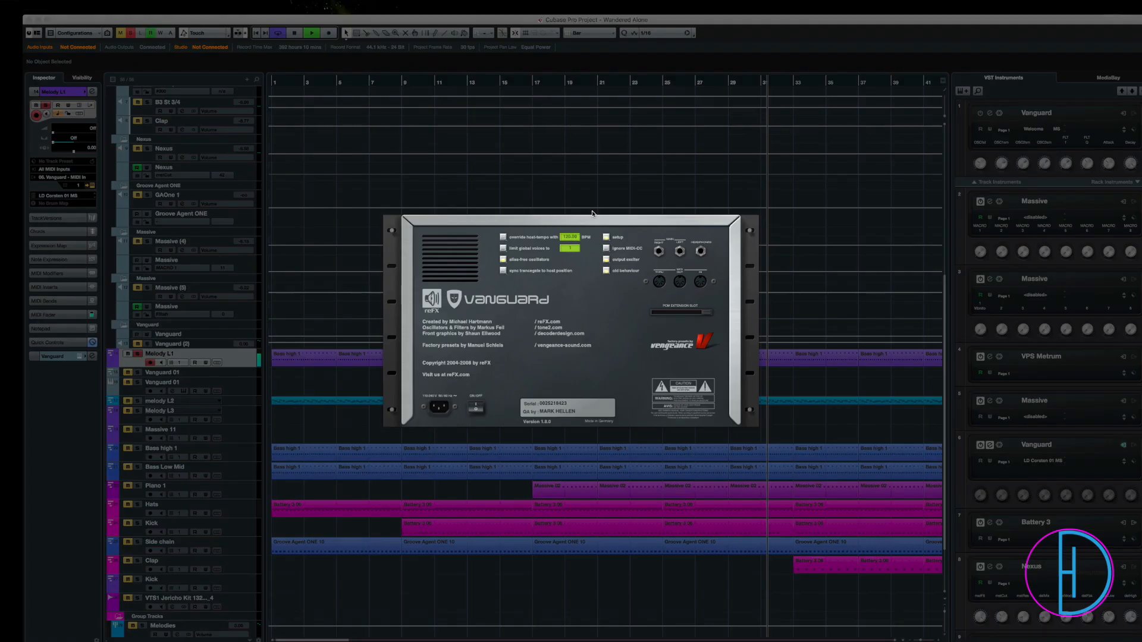
Return to Vanguard's front side and adjust the filter cutoff while the melody plays.
left_click(448, 266)
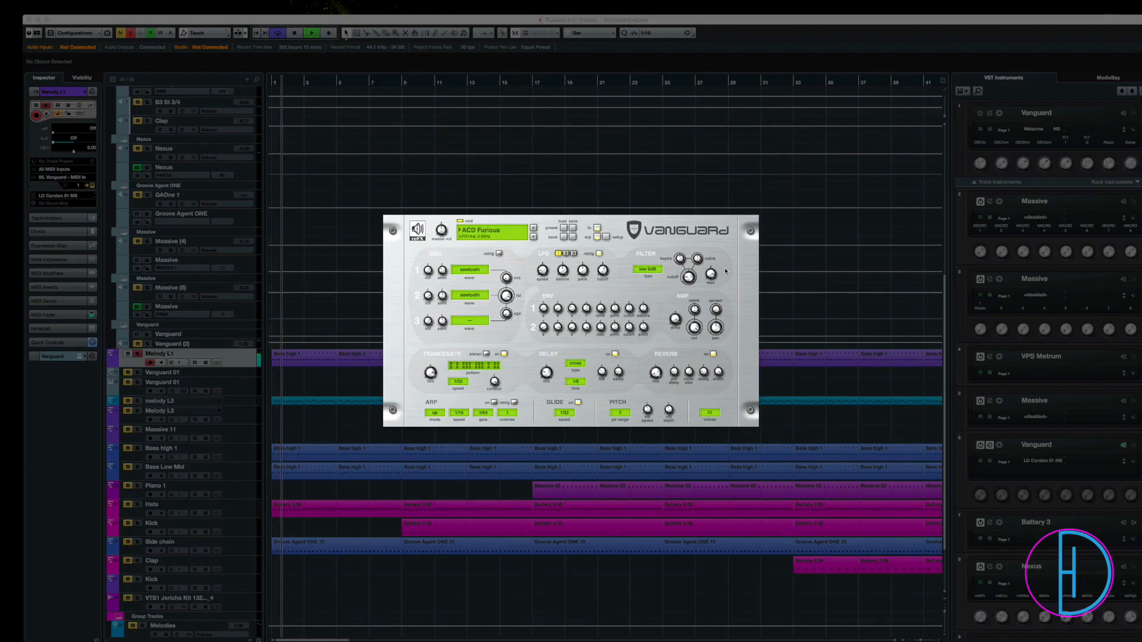
mouse_move(687, 263)
left_click_drag(687, 264, 687, 275)
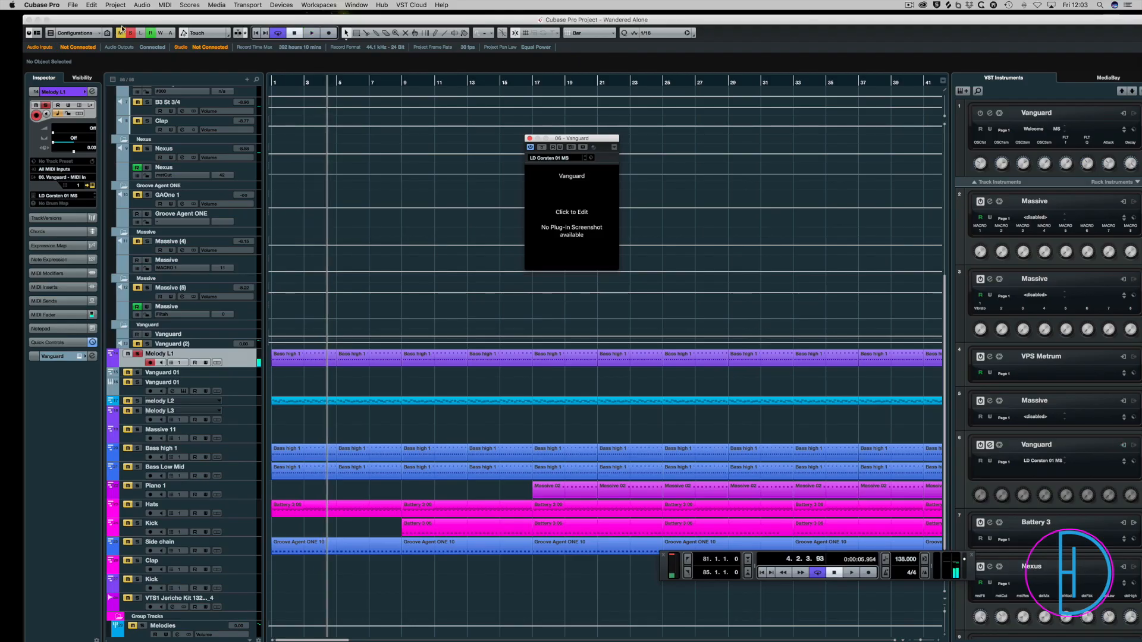
Clear the solo, play the full arrangement from the start with all tracks, and close the Vanguard window.
left_click(130, 33)
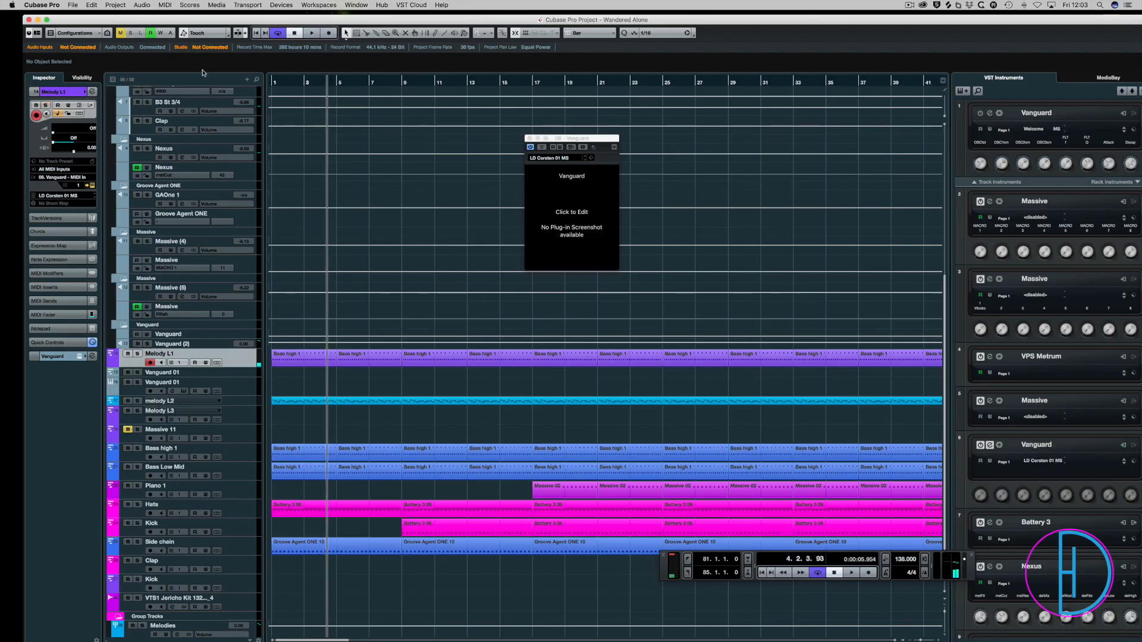
left_click(284, 84)
key("space")
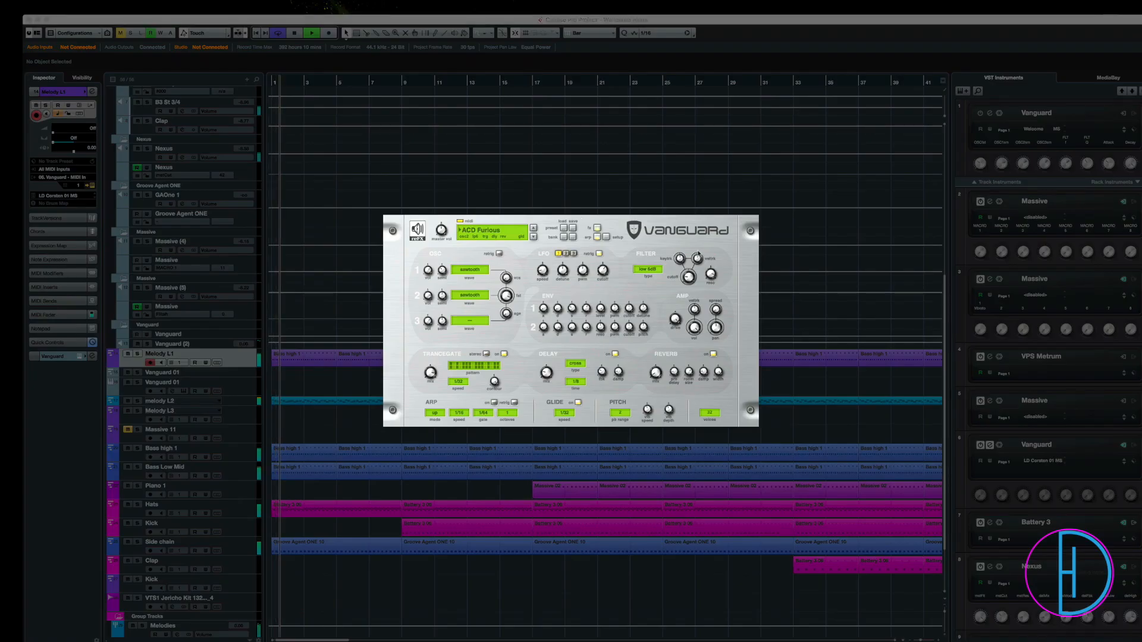
mouse_move(691, 278)
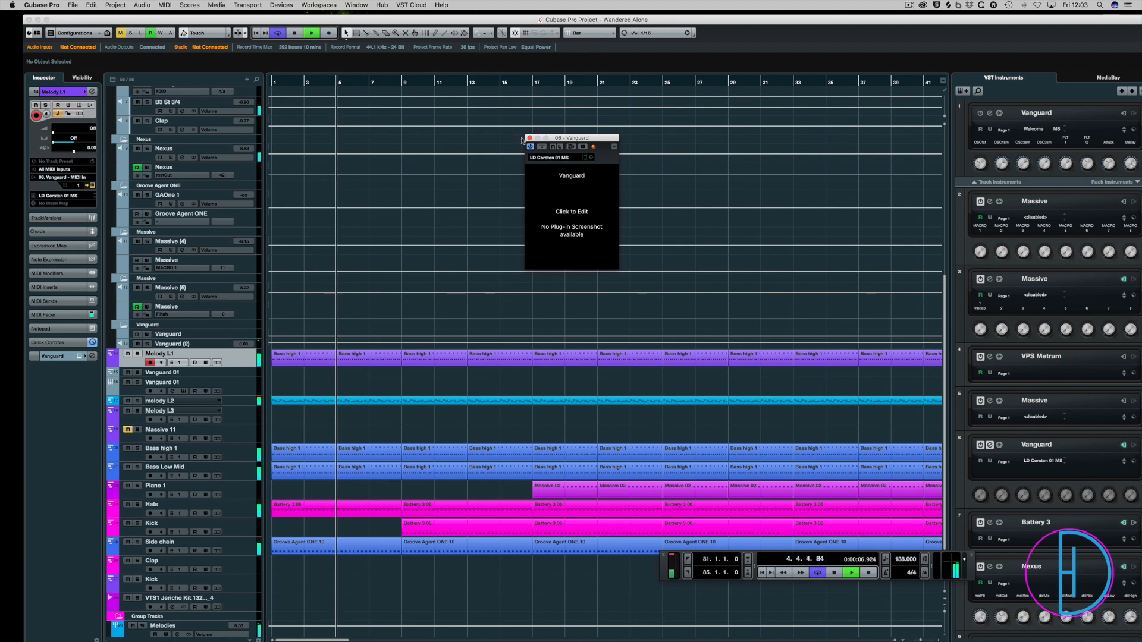
left_click(529, 138)
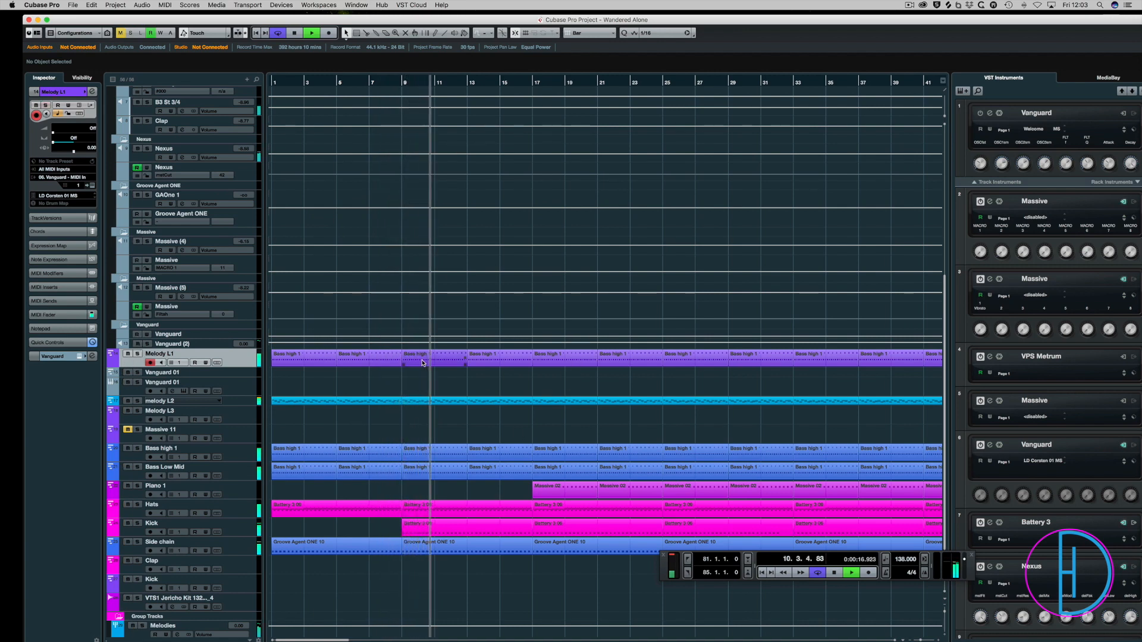
key("space")
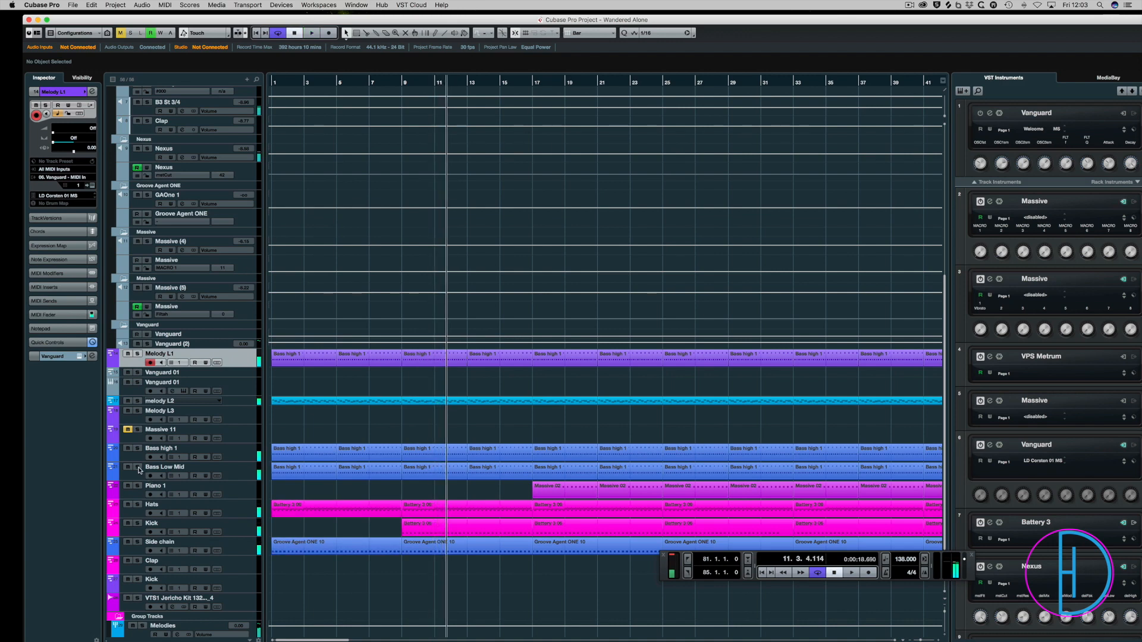
Solo the Bass Low Mid and Bass high 1 tracks, listen to them together, and clear both solos.
left_click(137, 467)
left_click(137, 449)
key("space")
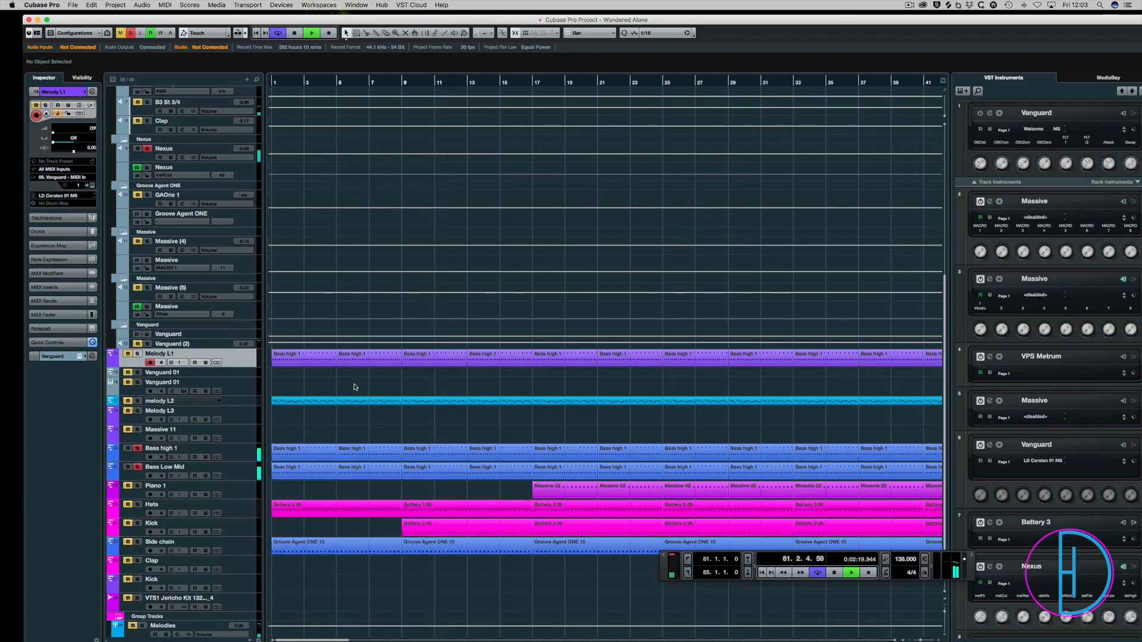
left_click(450, 84)
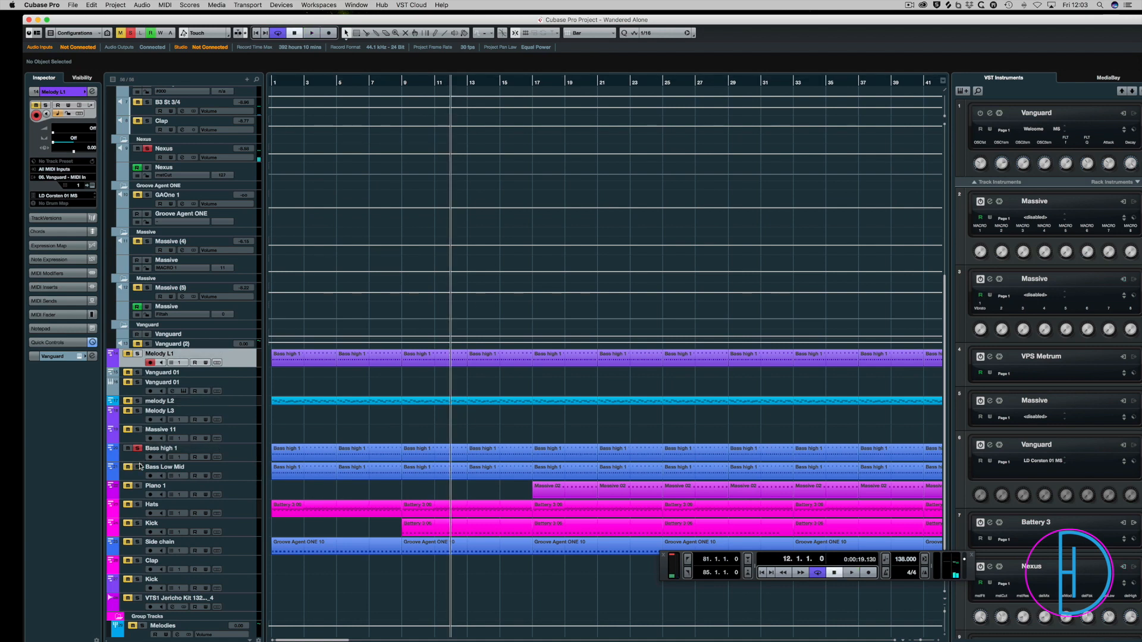
left_click(137, 448)
Locate the playhead to the start of the Vanguard 01 clip at bar 81 and open that track's Vanguard synth.
scroll(390, 392, "right", 15)
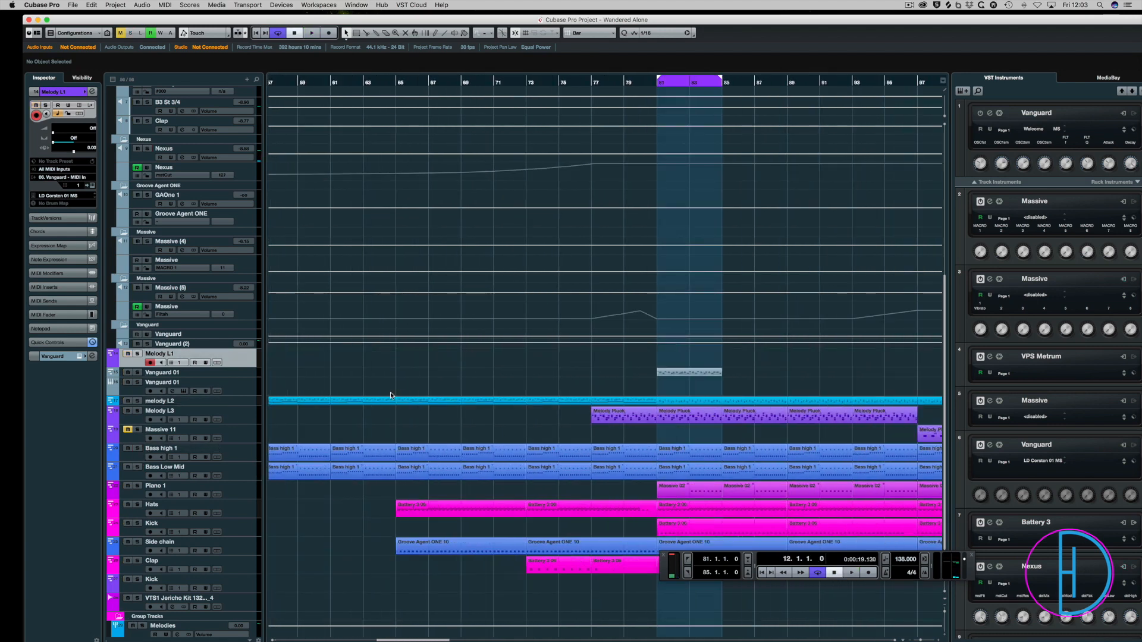
scroll(390, 392, "right", 3)
left_click(572, 374)
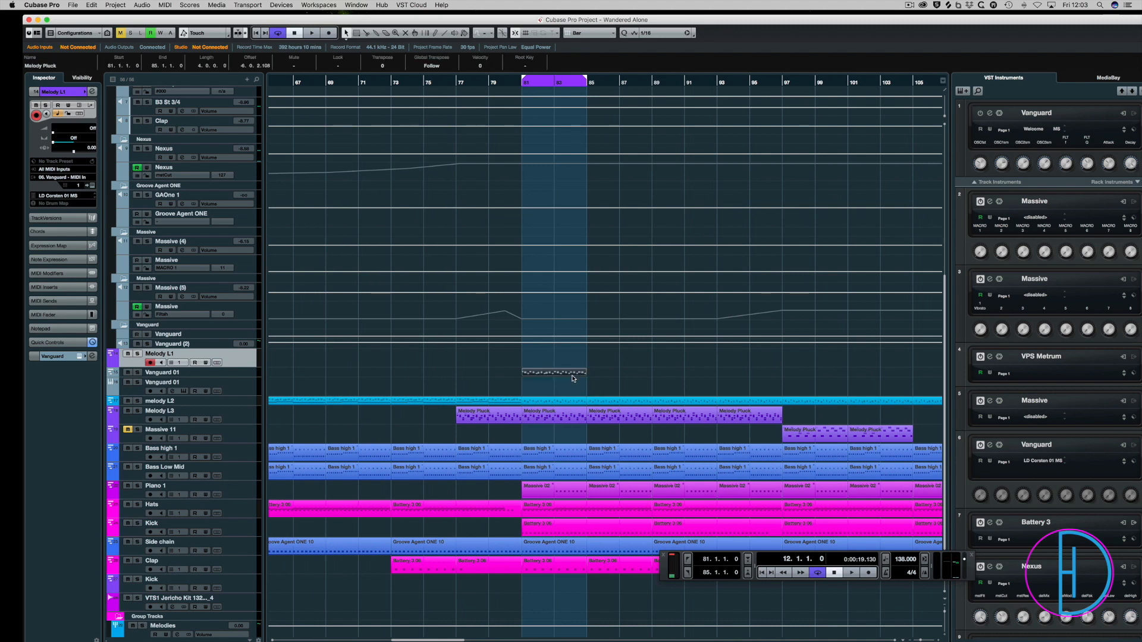
key("l")
left_click(615, 379)
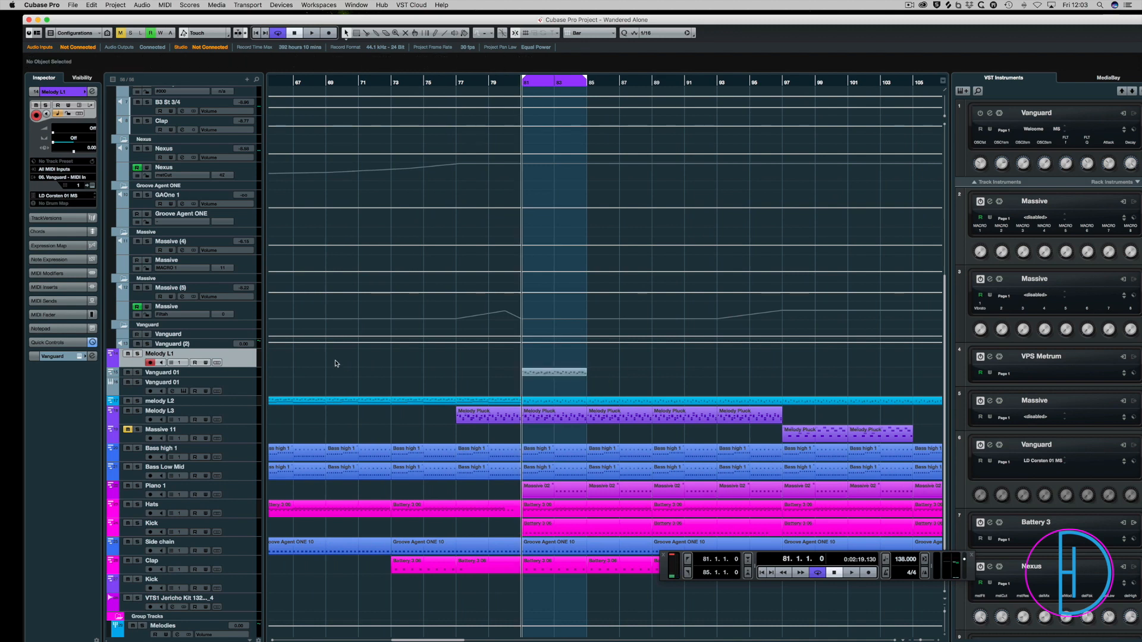
left_click(237, 373)
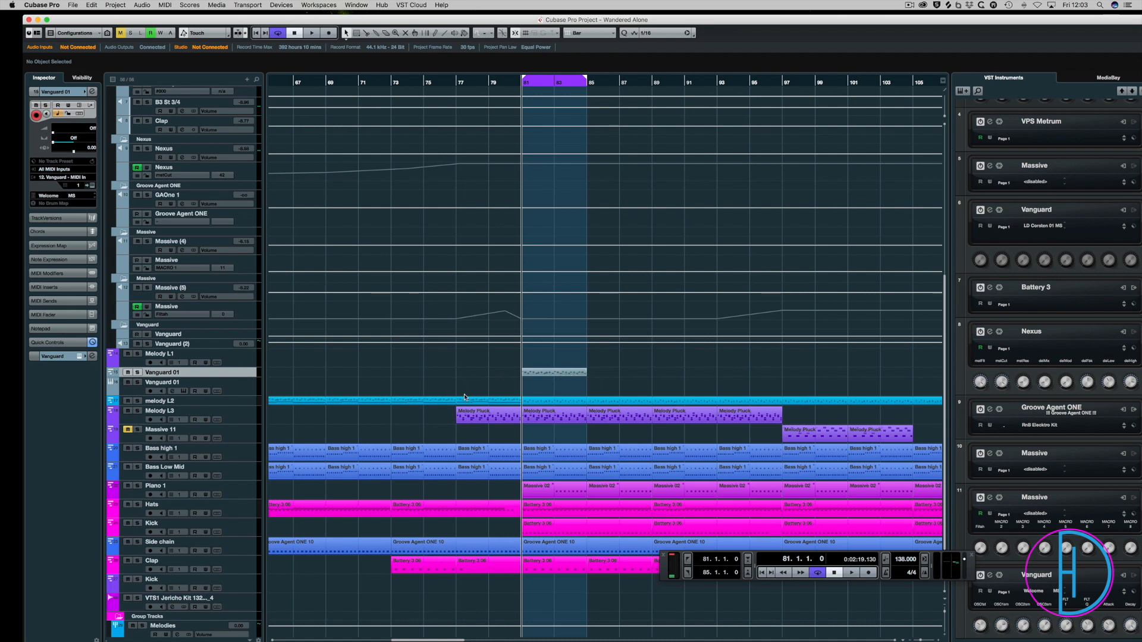
left_click(79, 356)
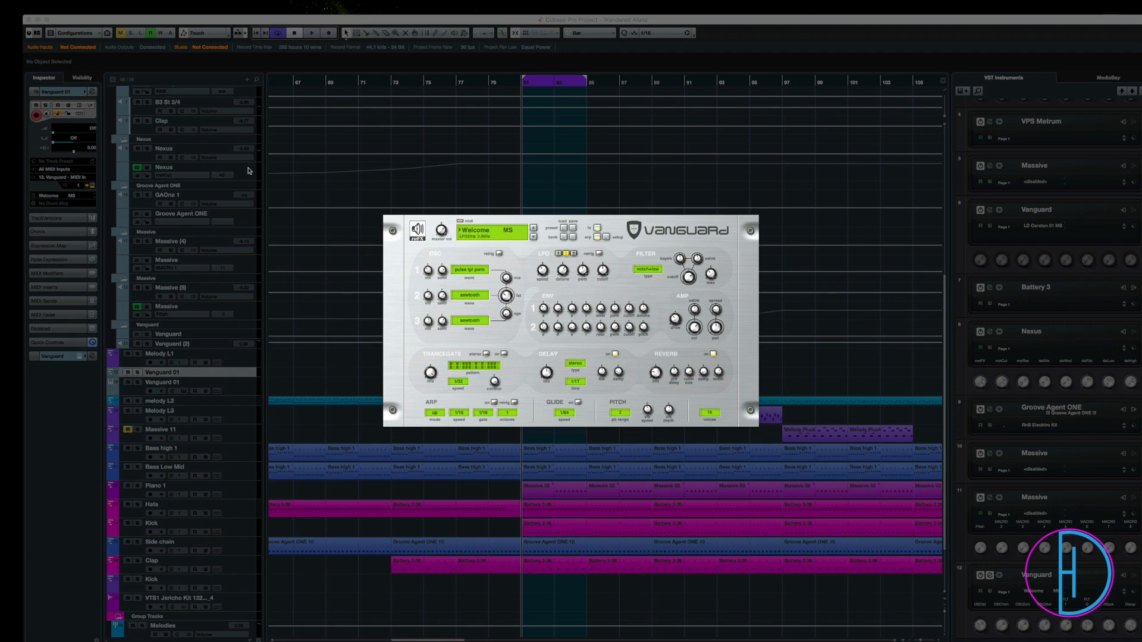
Load the LD AlphaOmegaMS preset into the Vanguard synth of the Vanguard 01 track.
left_click(479, 233)
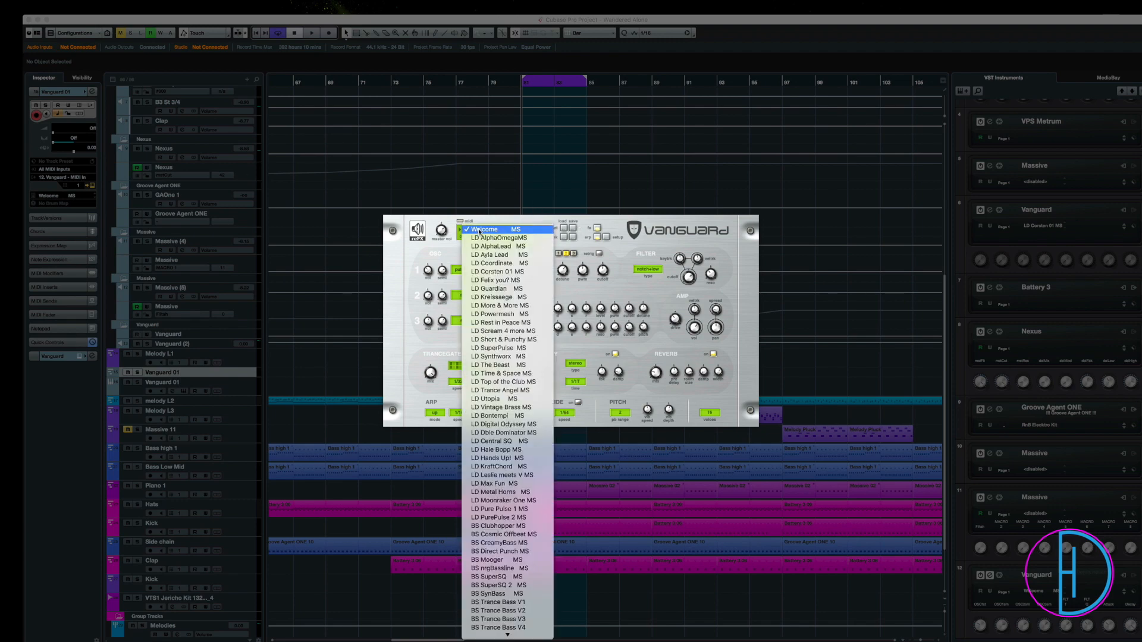
left_click(405, 269)
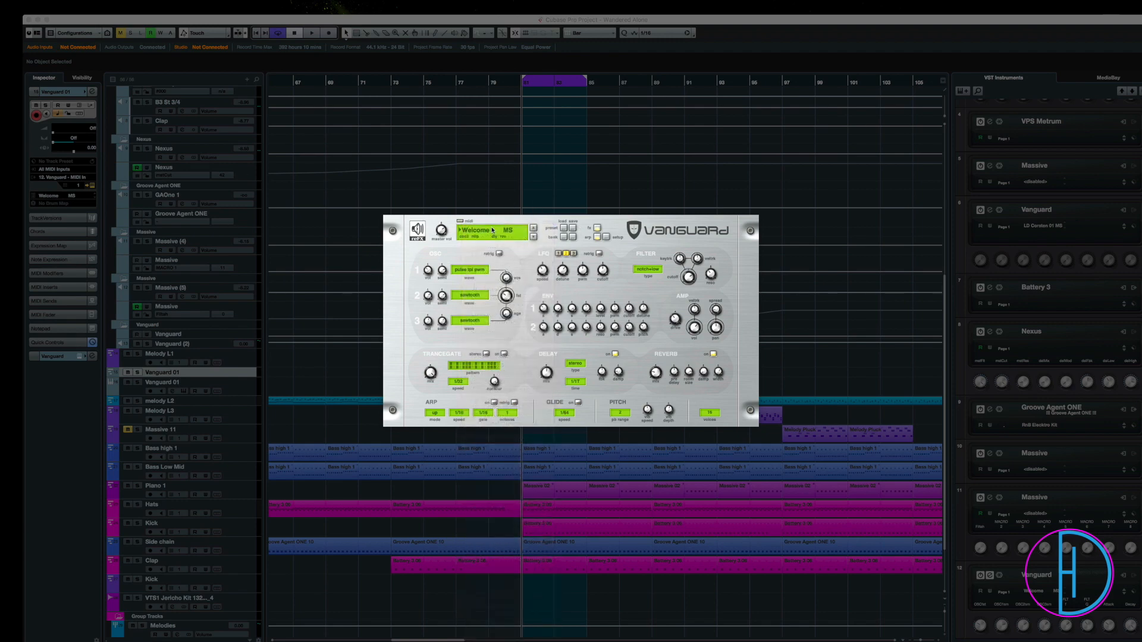
left_click(492, 230)
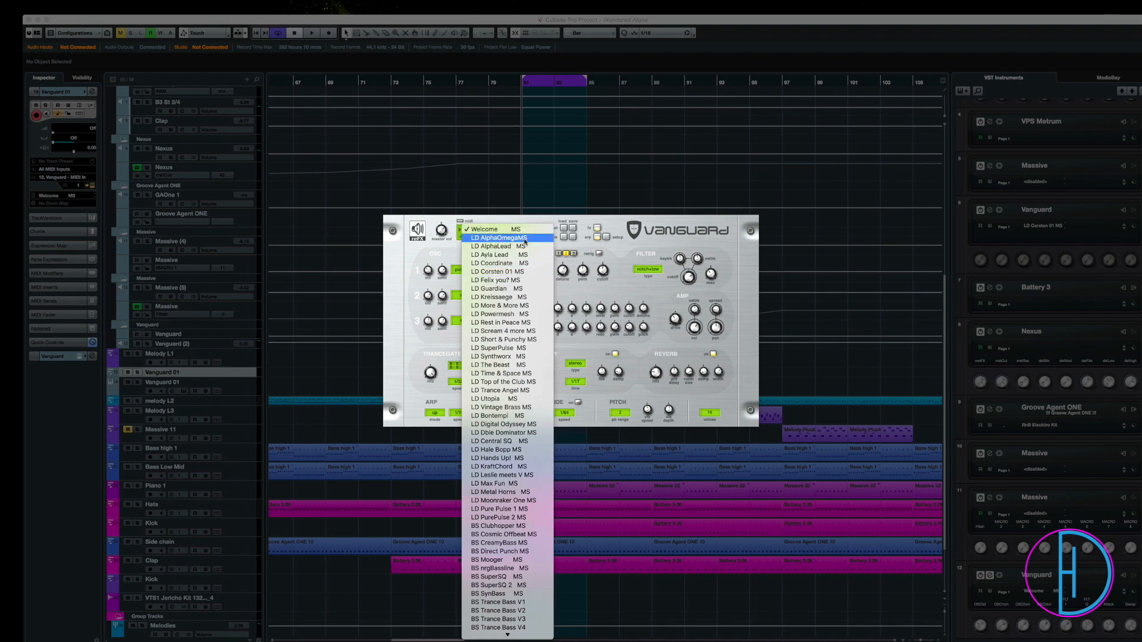
left_click(509, 238)
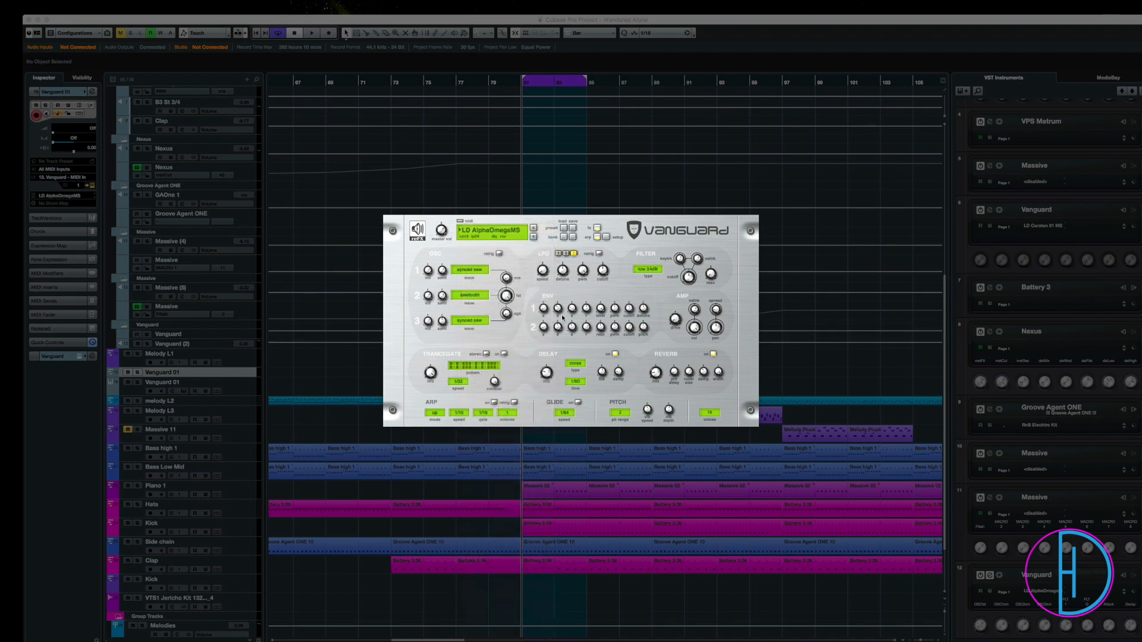
Solo the Vanguard 01 track and bring its Vanguard synth back up to audition the sound during playback.
left_click(139, 375)
left_click(138, 373)
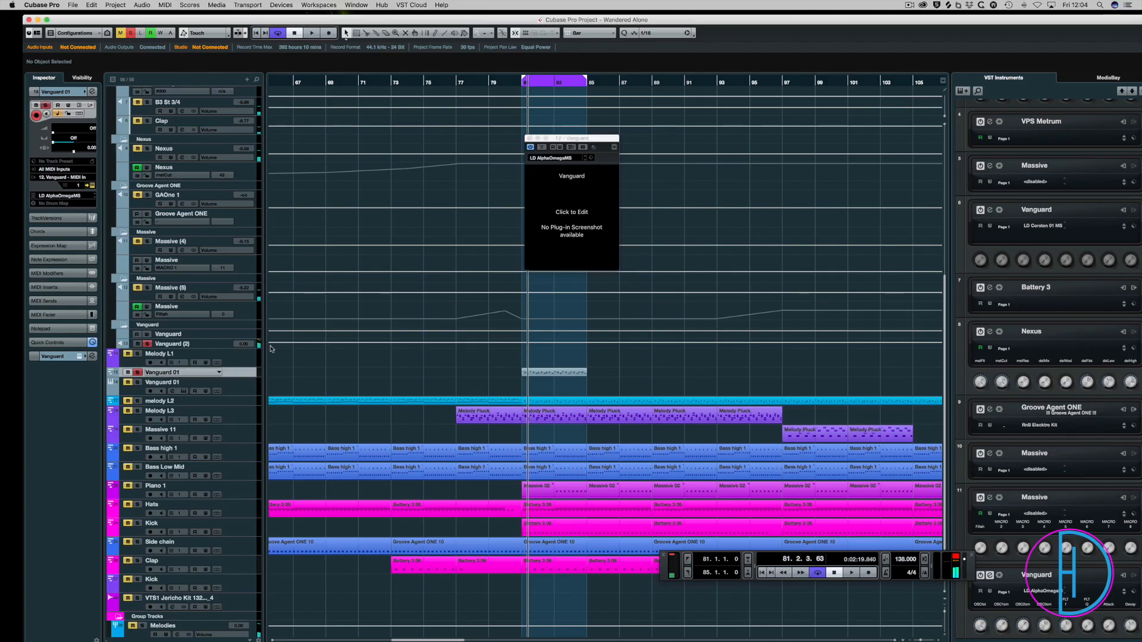
left_click(567, 226)
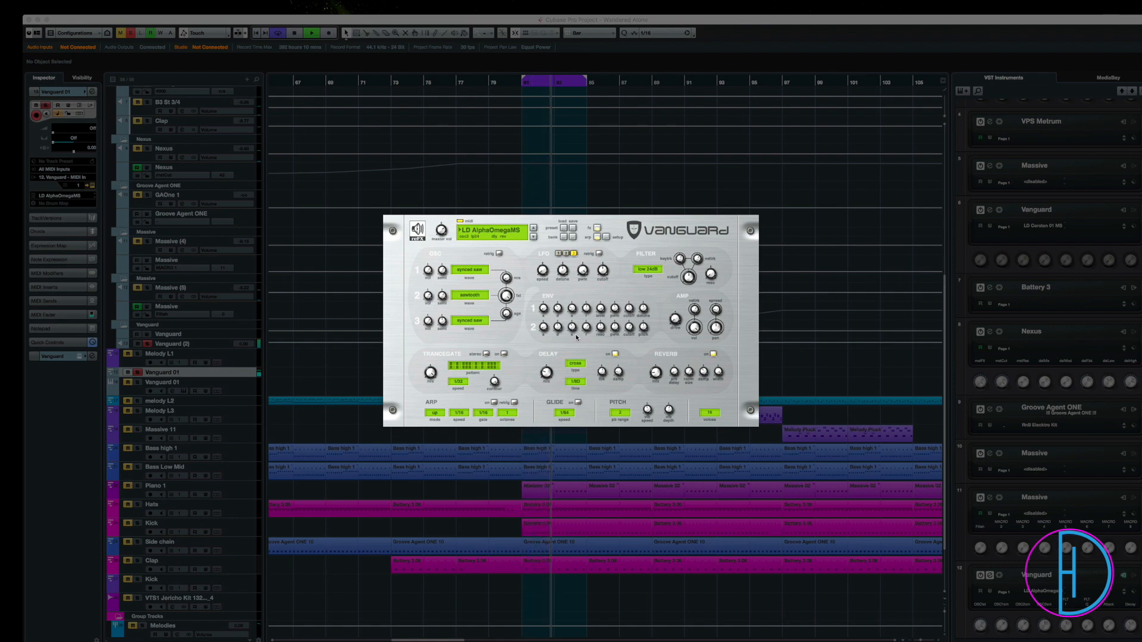
Audition the following Vanguard lead presets, including LD AlphaLead, LD Ayla Lead and LD Corsten 01 MS, up to LD Rest in Peace MS.
left_click(533, 237)
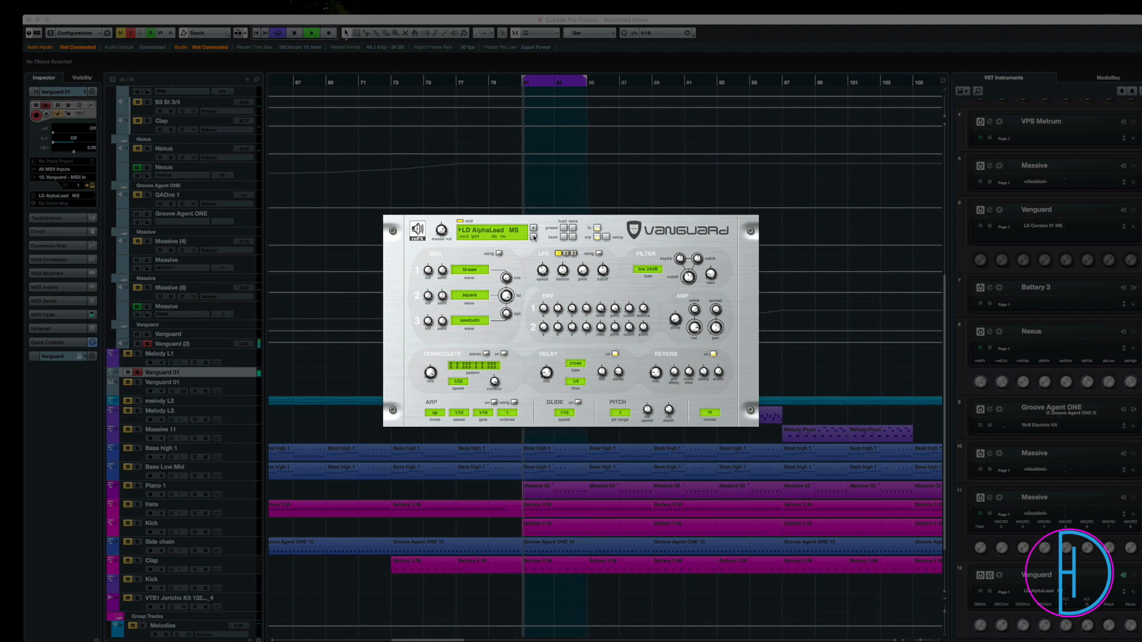
left_click(533, 237)
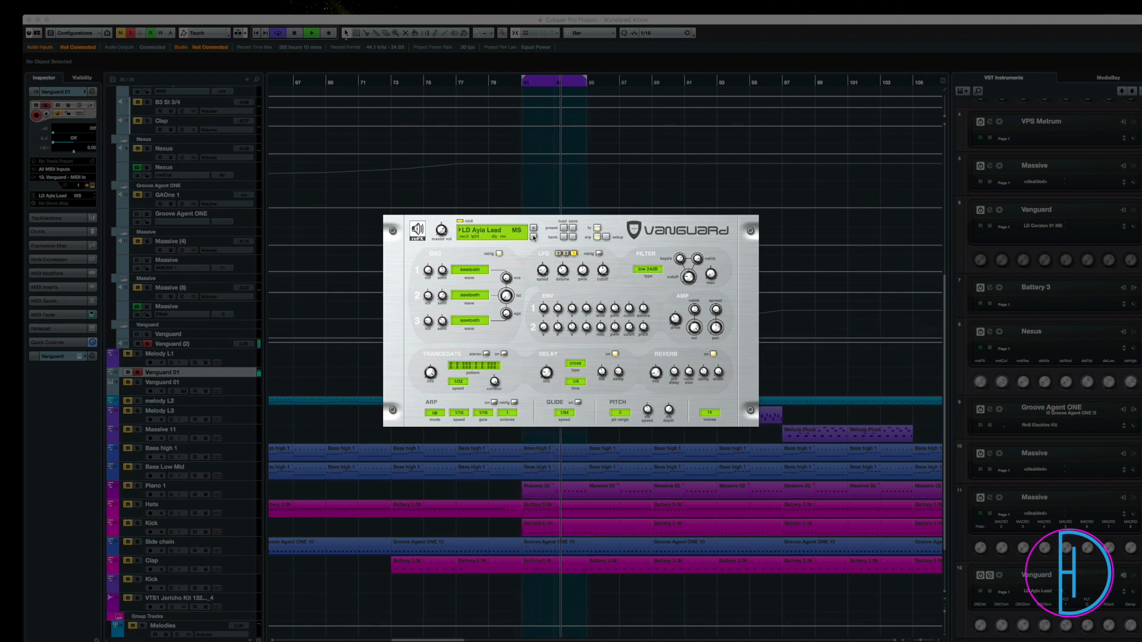
left_click(533, 237)
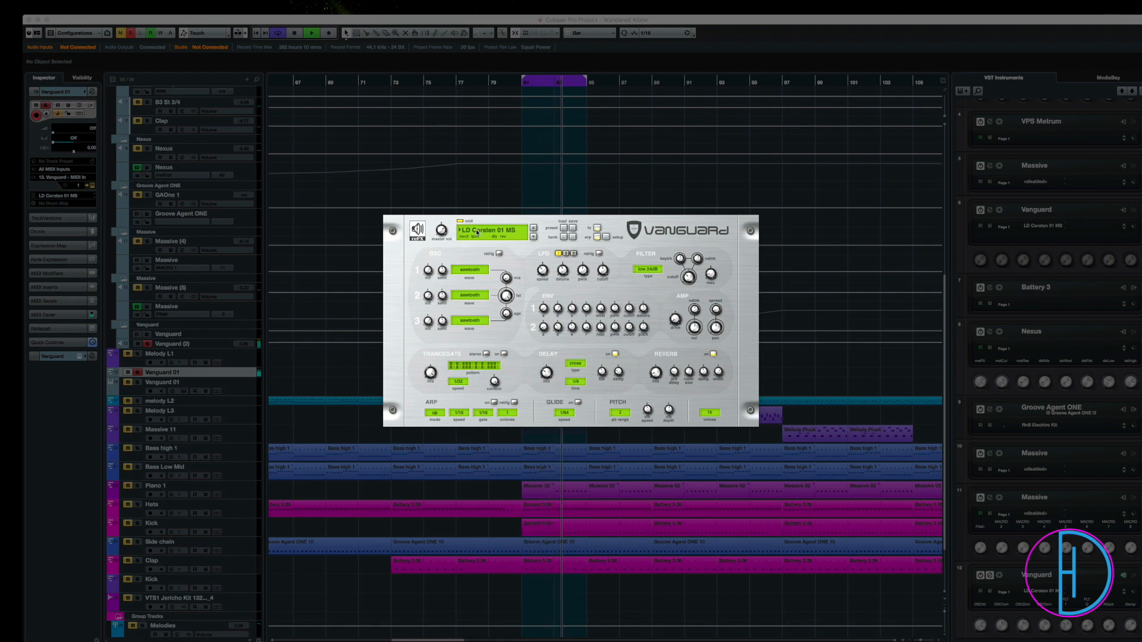
left_click(533, 238)
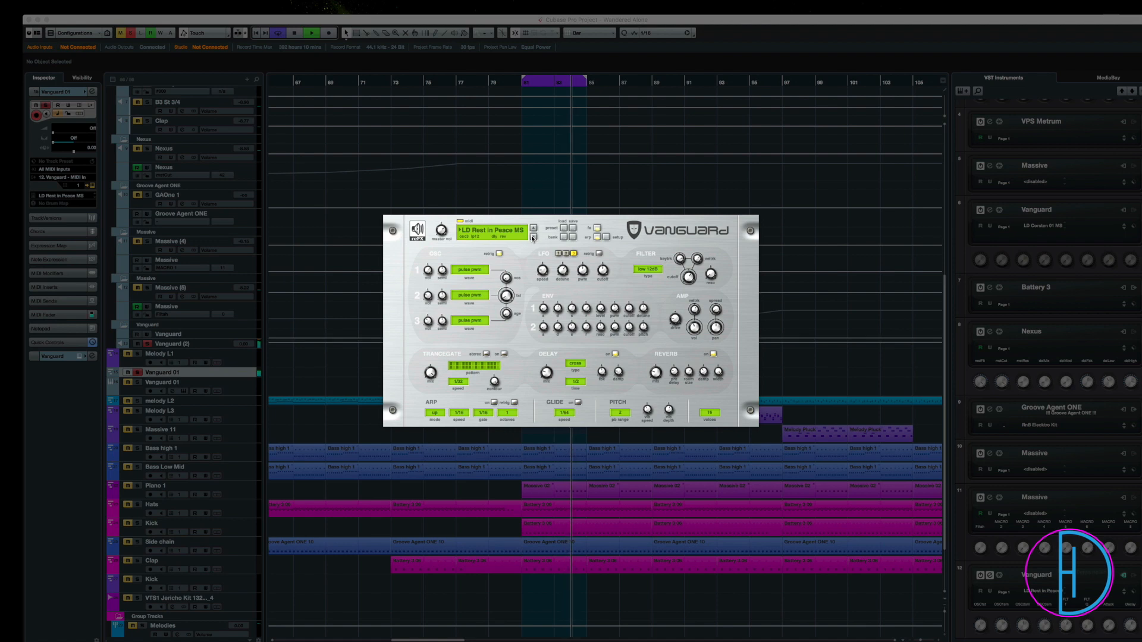
Audition the next Vanguard presets, including LD SuperPulse MS, LD The Beast MS and LD Time & Space MS, and settle on LD Trance Angel MS.
left_click(532, 238)
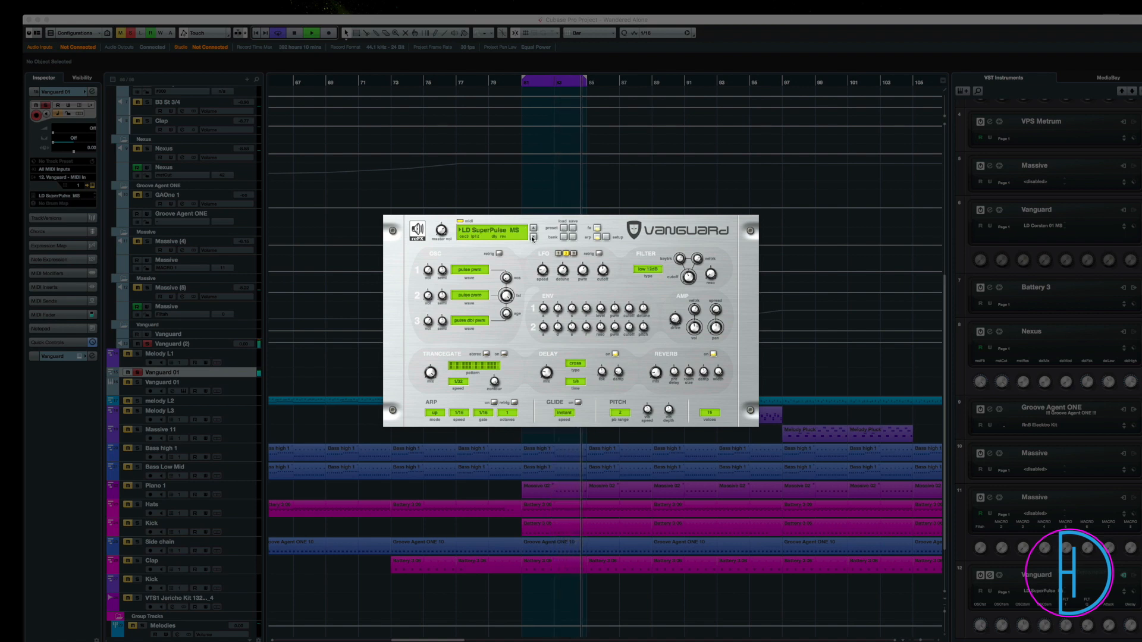
left_click(533, 237)
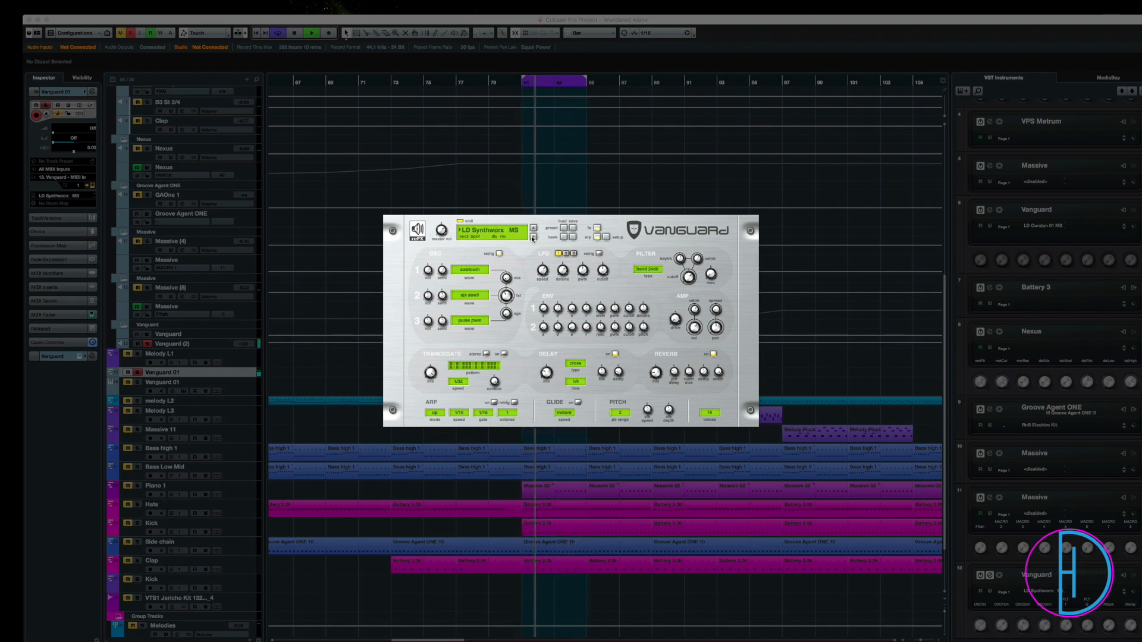
left_click(533, 238)
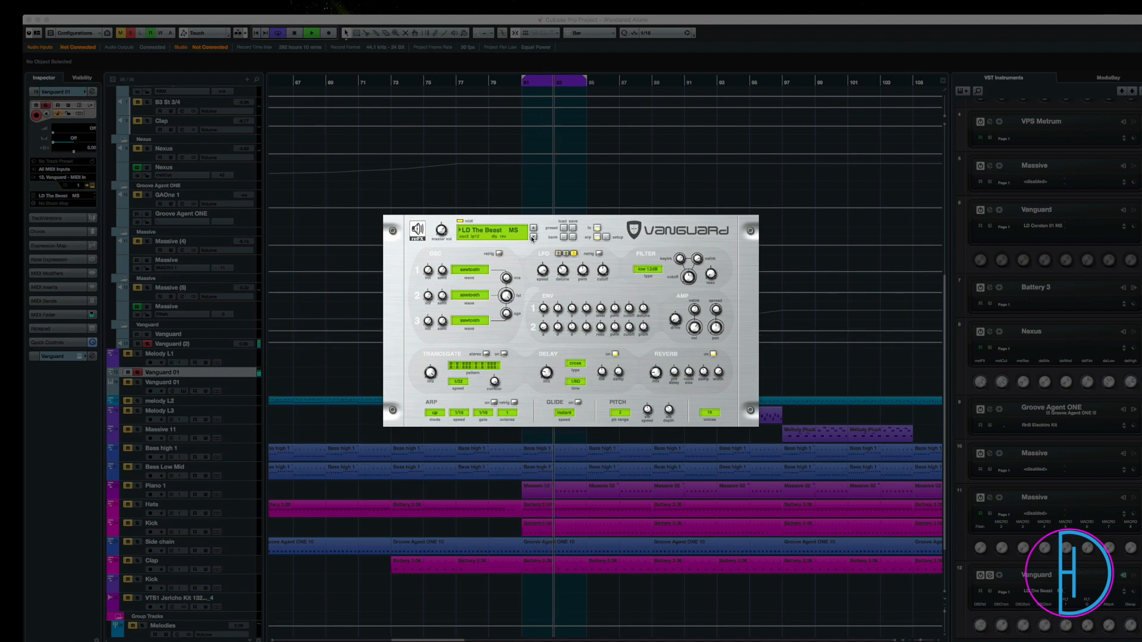
left_click(533, 238)
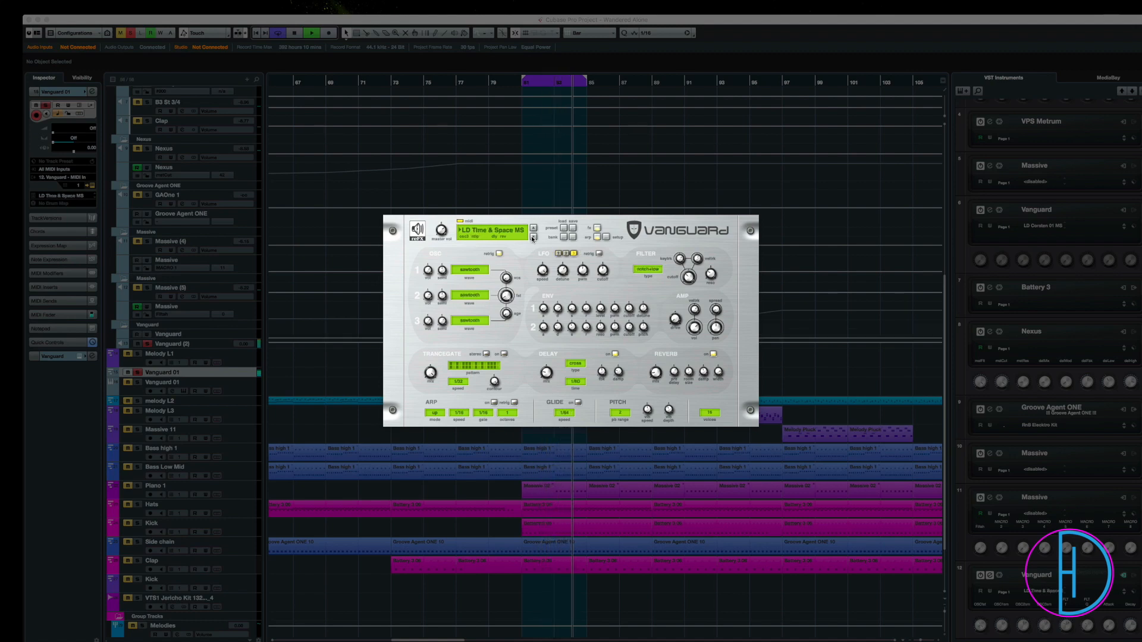
left_click(532, 237)
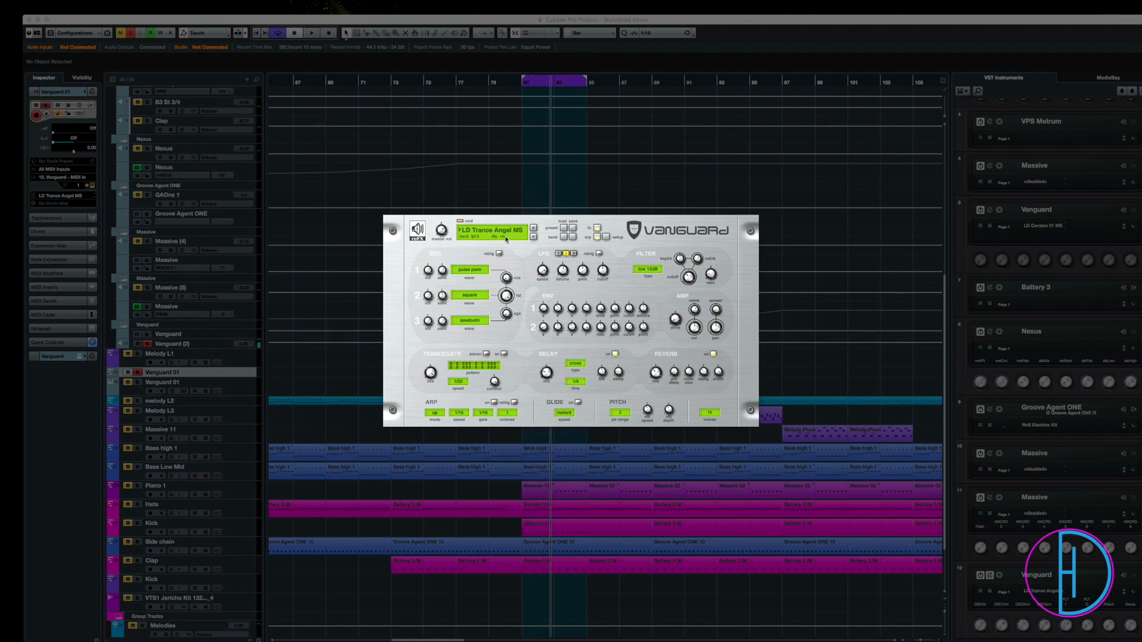
Solo melody L2 and Melody L3 alongside the Vanguard 01 track, start playback and bring the Vanguard synth back up.
left_click(138, 404)
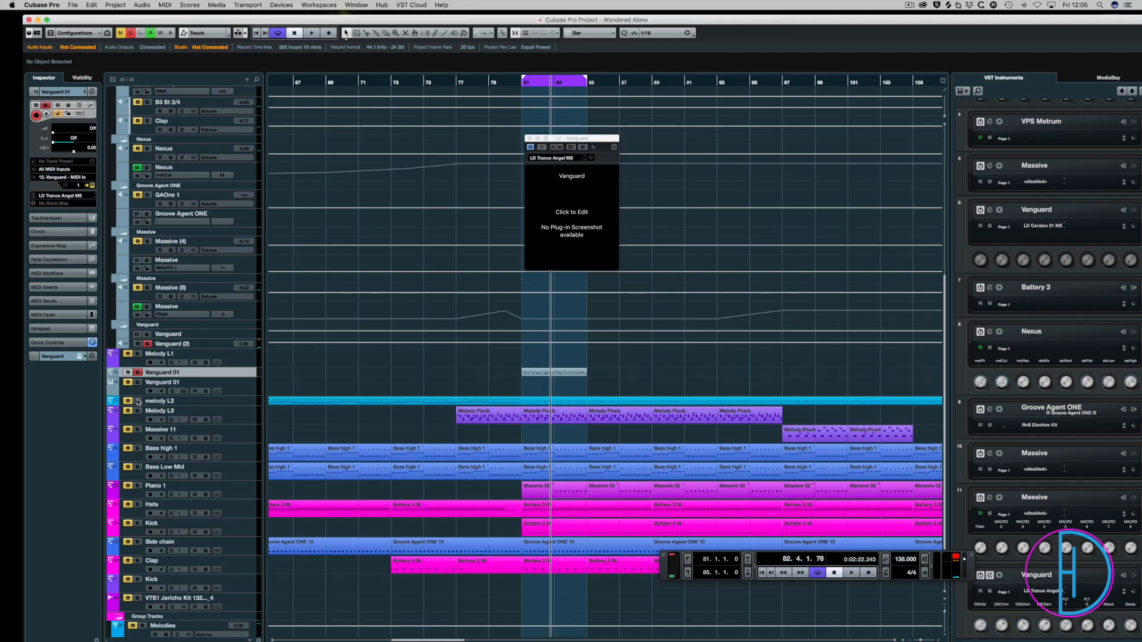
key("space")
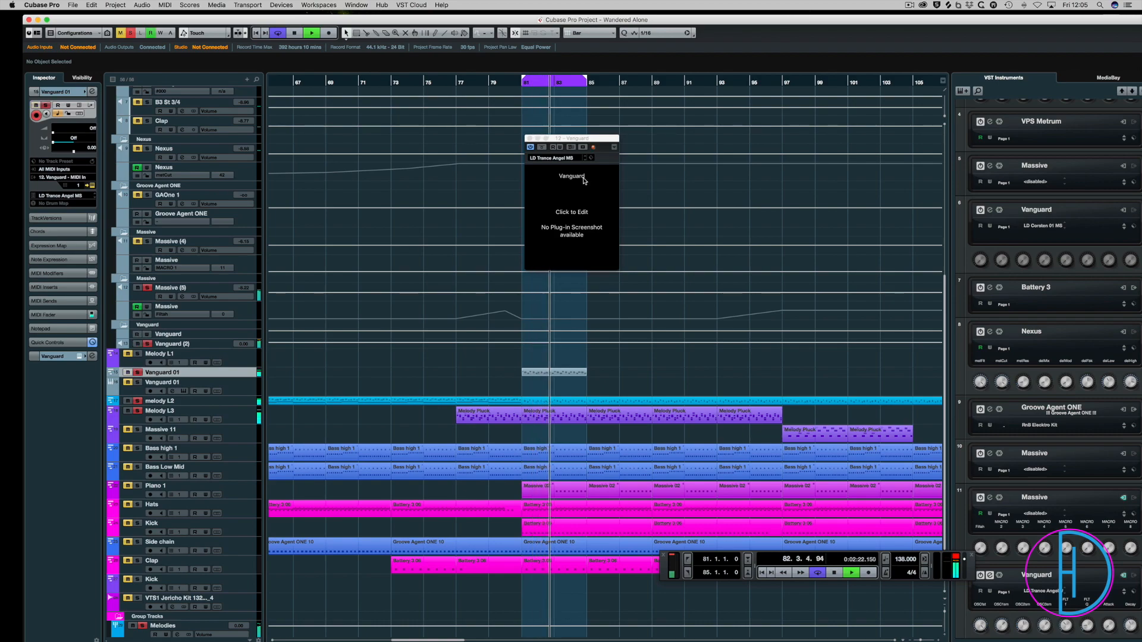
left_click(572, 227)
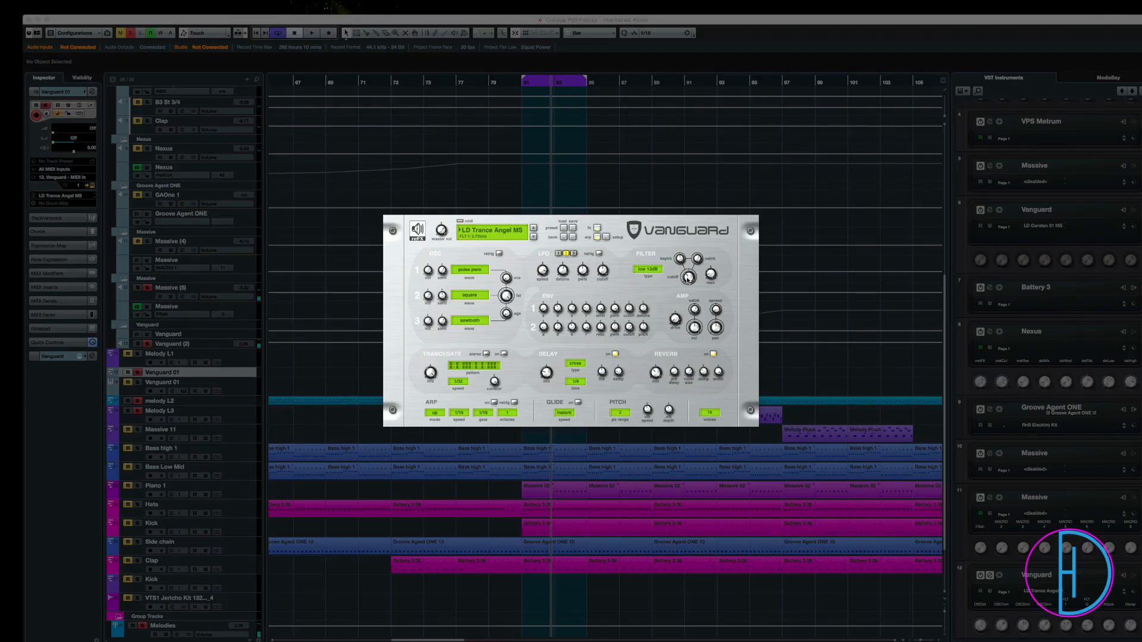
Adjust the Vanguard's filter cutoff and related filter and envelope knobs, and set the filter type to low 24dB.
left_click_drag(688, 279, 680, 302)
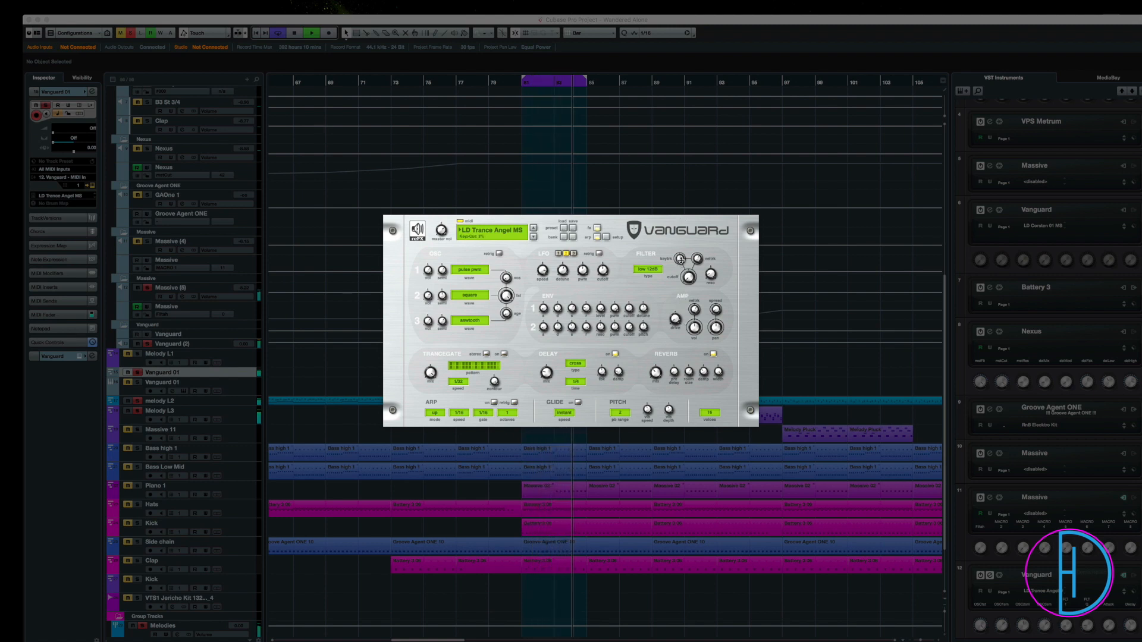
left_click_drag(679, 292, 679, 287)
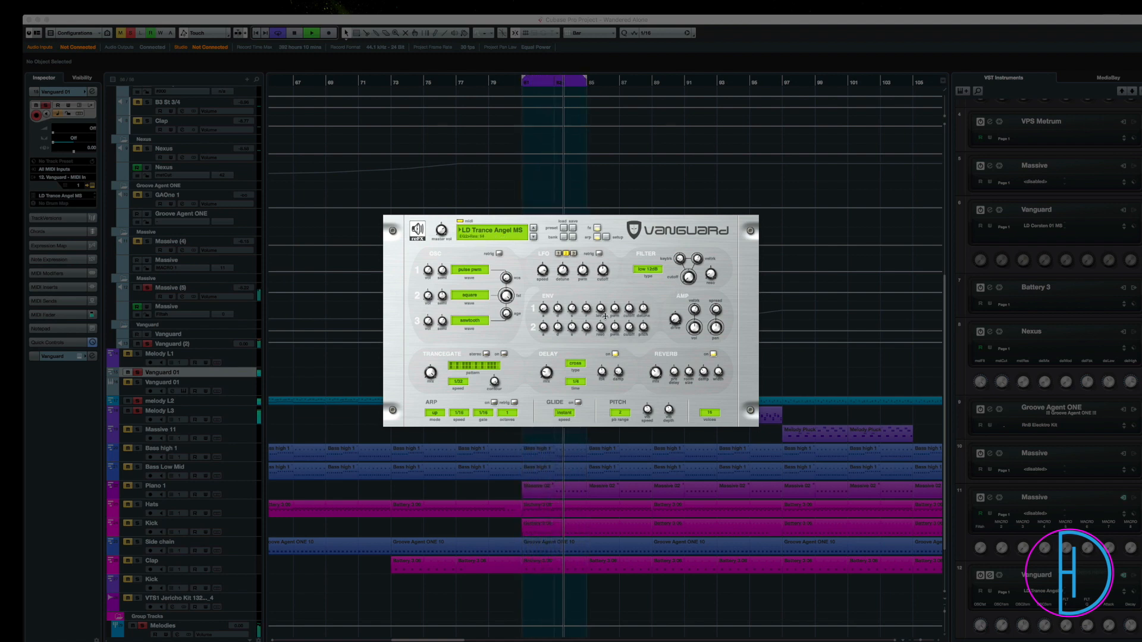
left_click_drag(606, 327, 605, 327)
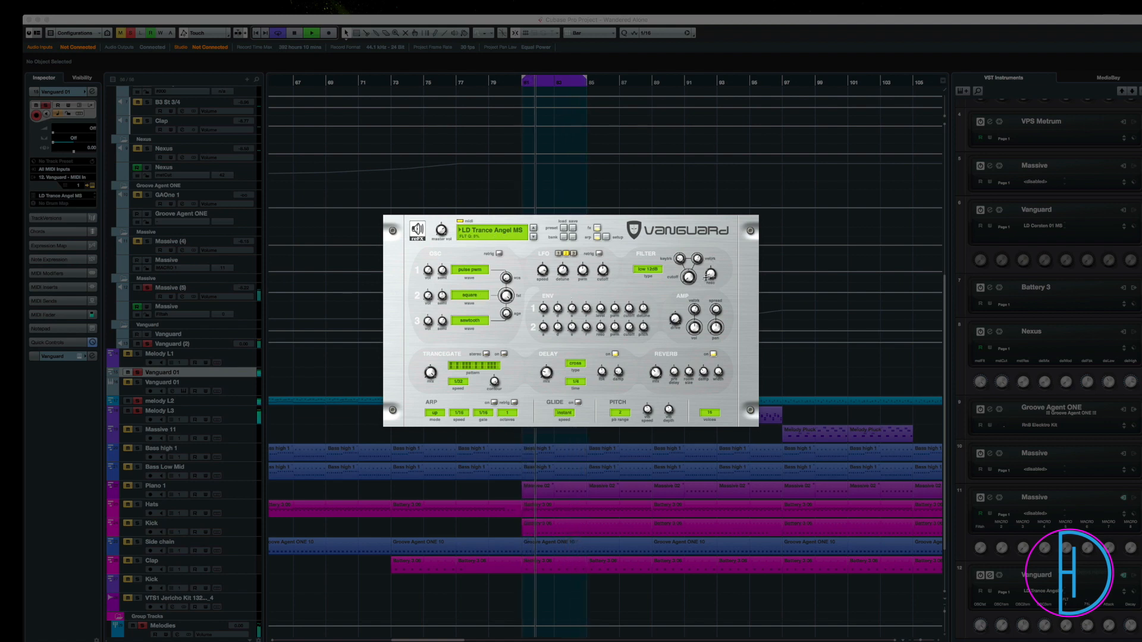
left_click(647, 269)
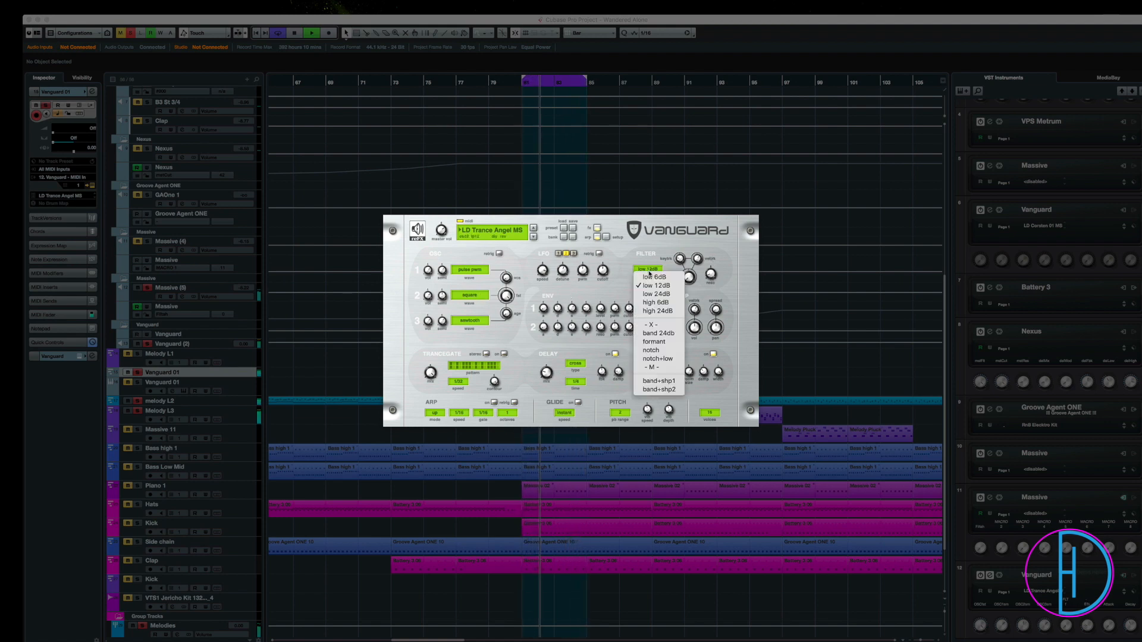
left_click(668, 296)
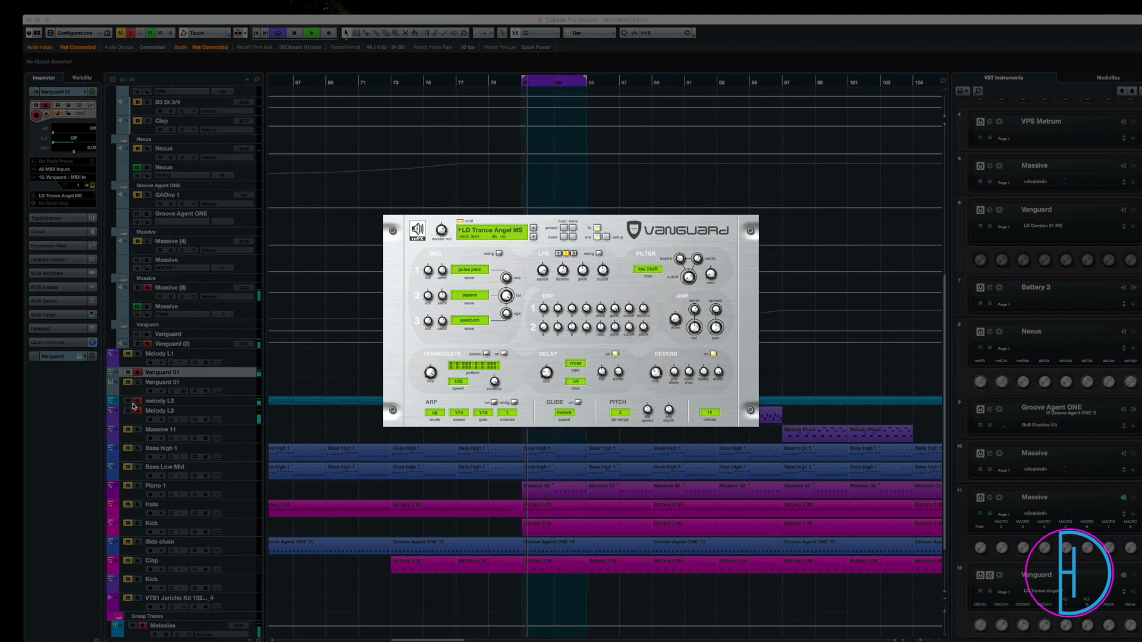
Unsolo melody L2 and Melody L3 so only Vanguard 01 plays, and reopen its Vanguard synth.
left_click(143, 371)
left_click(150, 400)
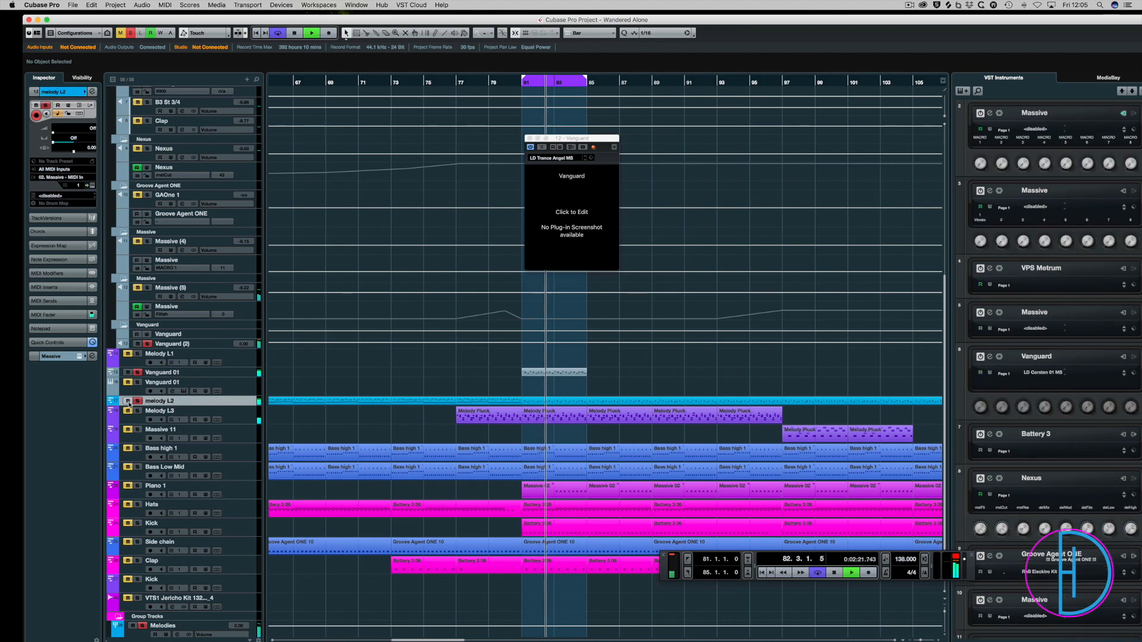
left_click(139, 401)
left_click(533, 244)
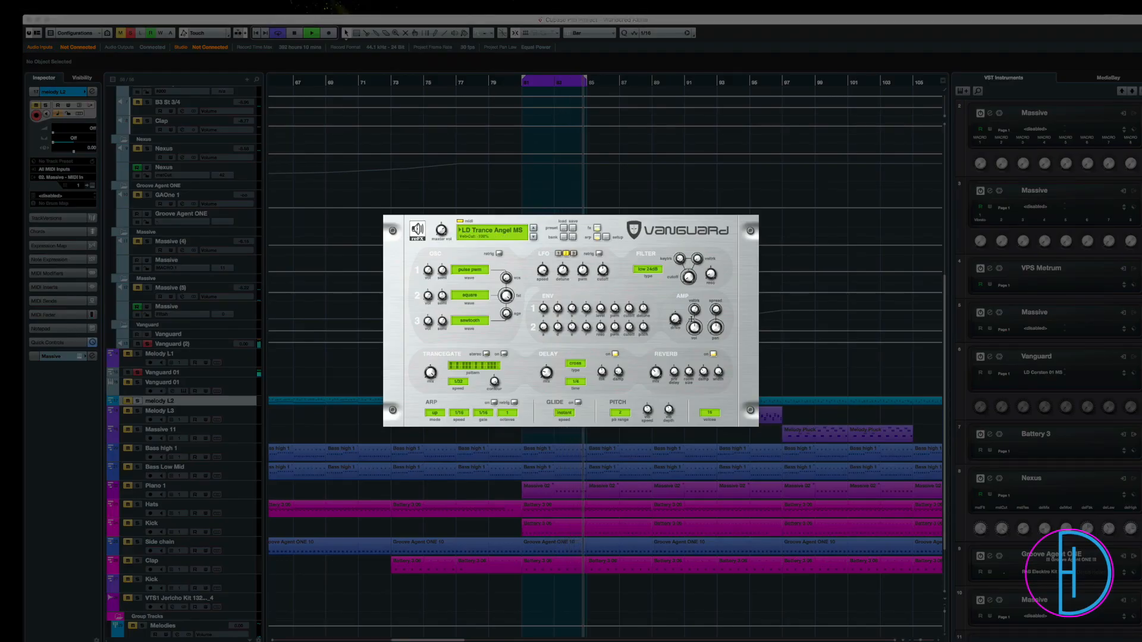
Fine-tune the filter and envelope knobs of the LD Trance Angel MS sound during solo playback and close the synth window.
mouse_move(699, 262)
left_mouse_down()
mouse_move(700, 275)
mouse_move(683, 191)
mouse_move(683, 263)
left_mouse_up()
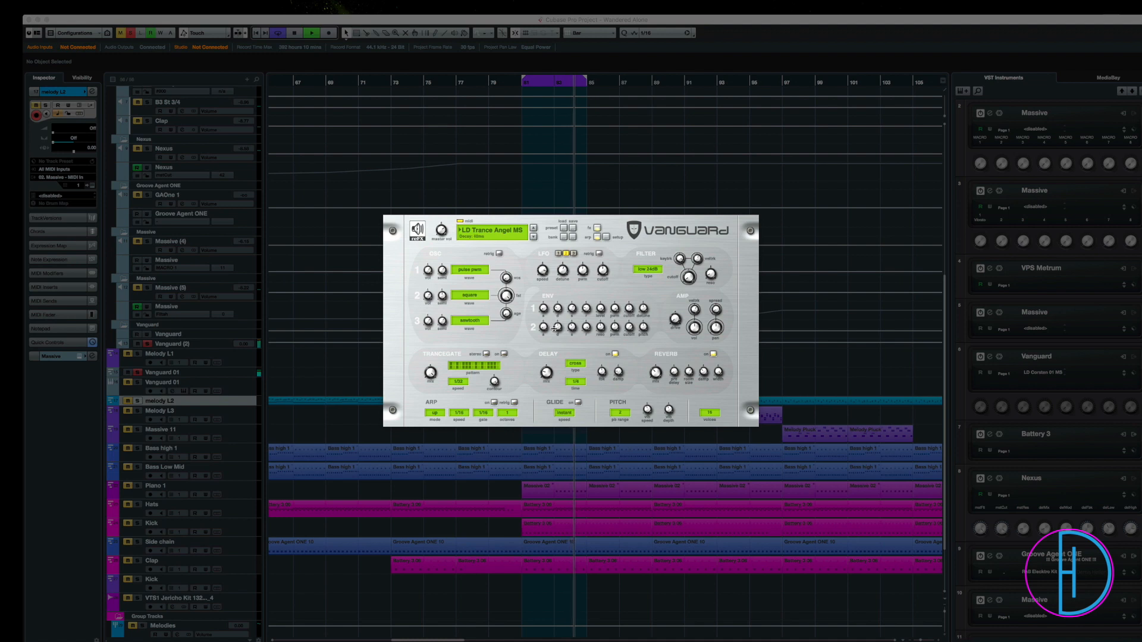
left_click_drag(562, 352, 565, 329)
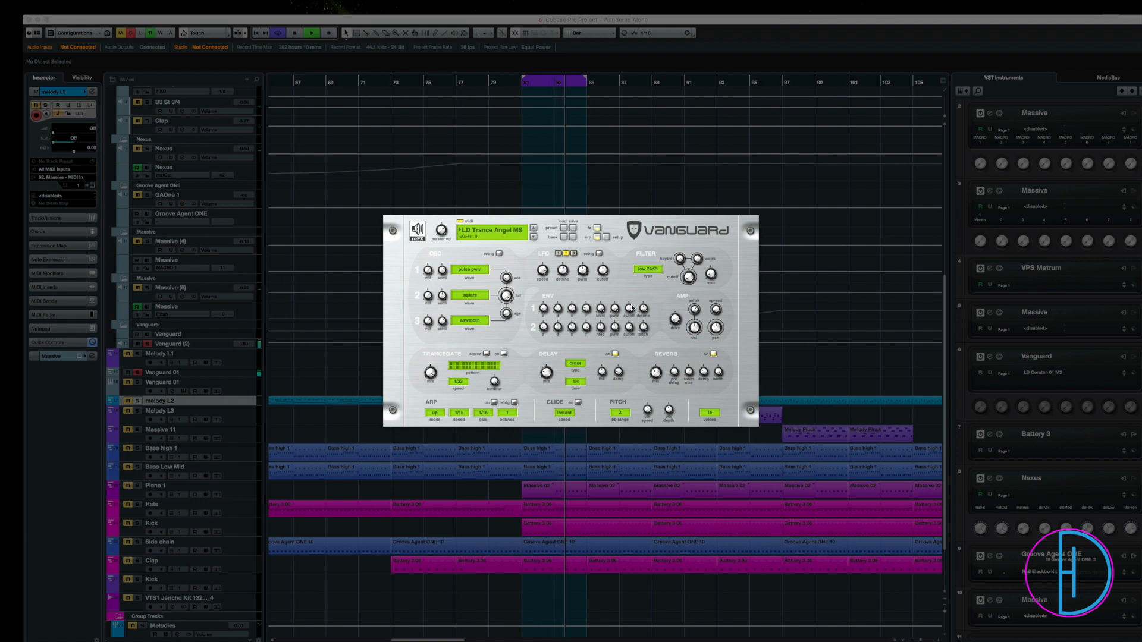
left_click_drag(629, 318, 629, 324)
left_click_drag(676, 275, 674, 290)
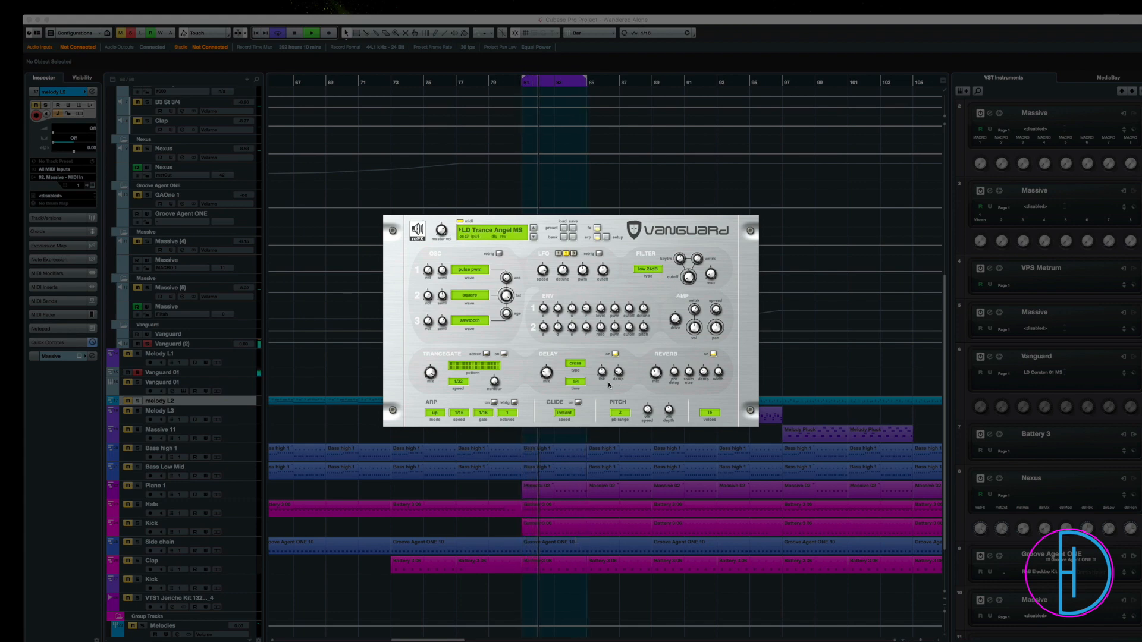
left_click(370, 257)
left_click(529, 138)
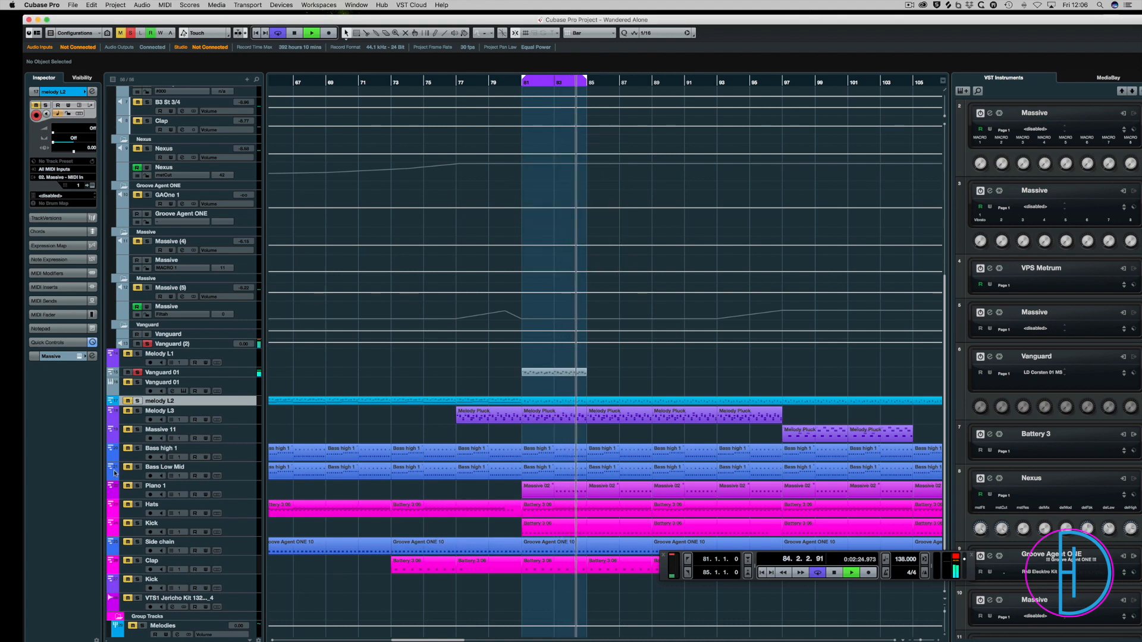
Bring melody L2 and Melody L3 back into the solo, clear all solos and play the full mix from bar 81.
left_click(137, 401)
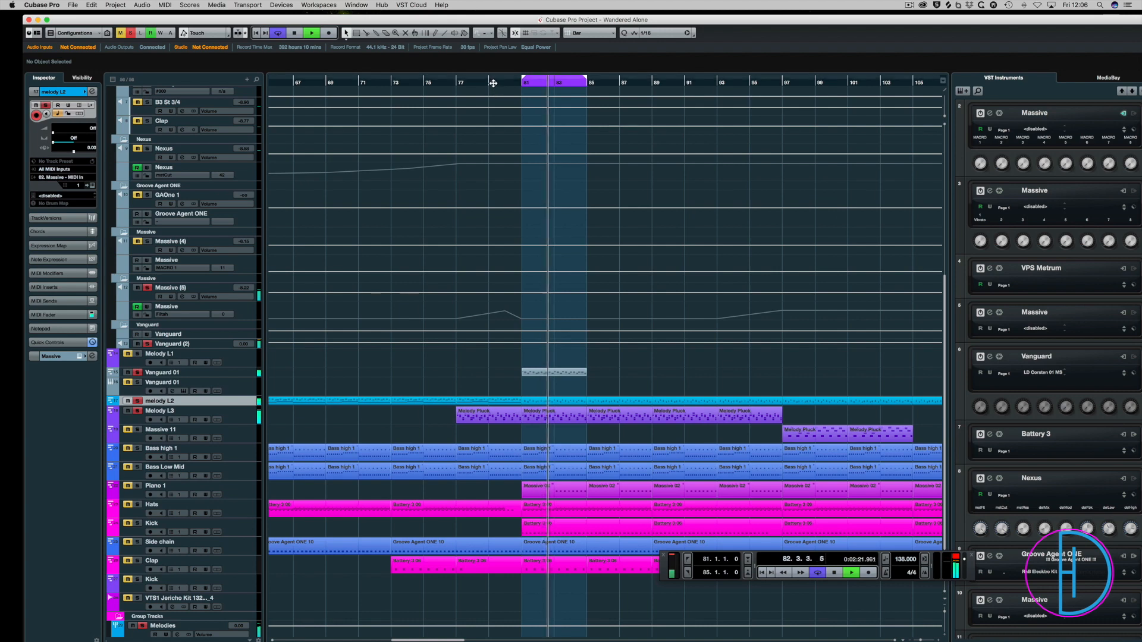
left_click(130, 33)
key("space")
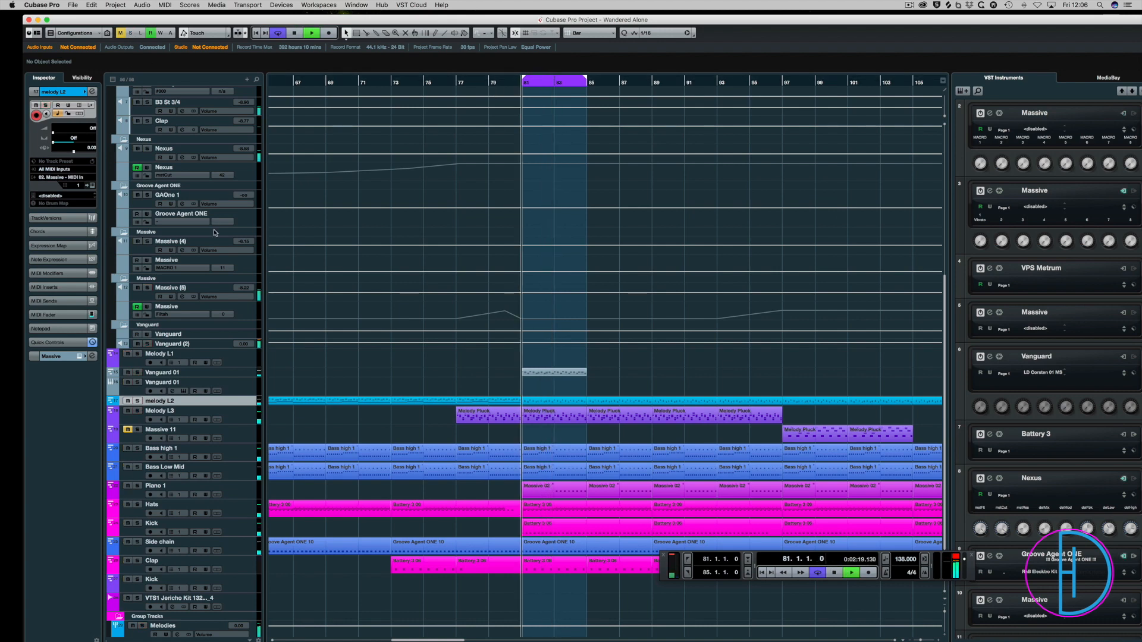
key("space")
Open the MixConsole and briefly solo the first Massive channel to check its sound.
key("F3")
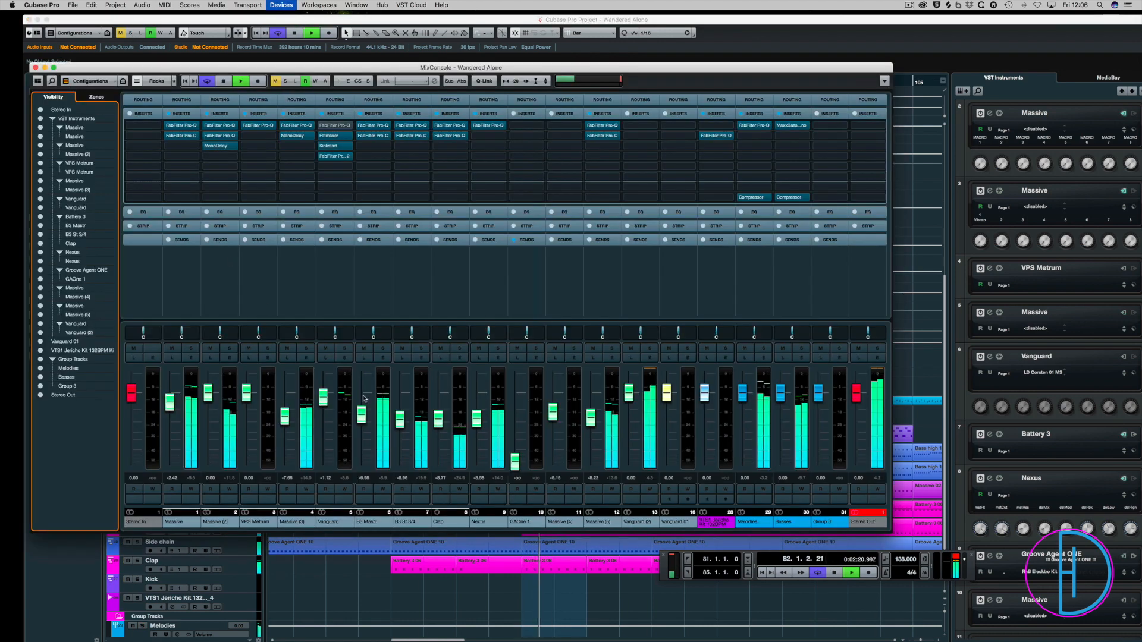
left_click(305, 353)
left_click(191, 349)
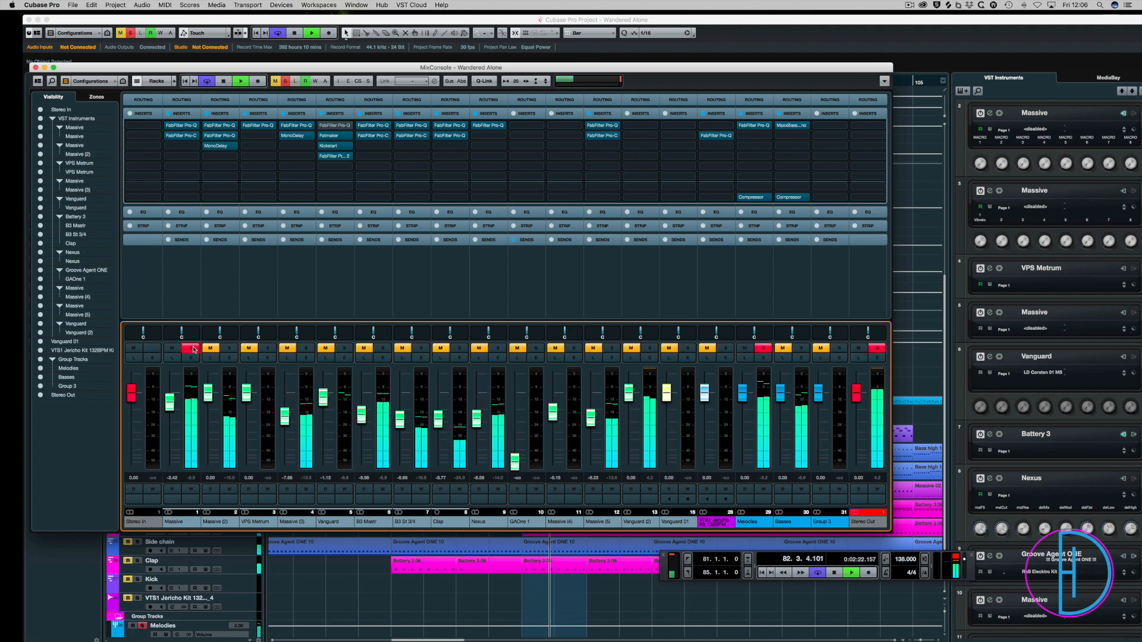
left_click(191, 349)
Lower the Vanguard (2) channel fader to about -3 dB and play the mix to check the balance.
key("space")
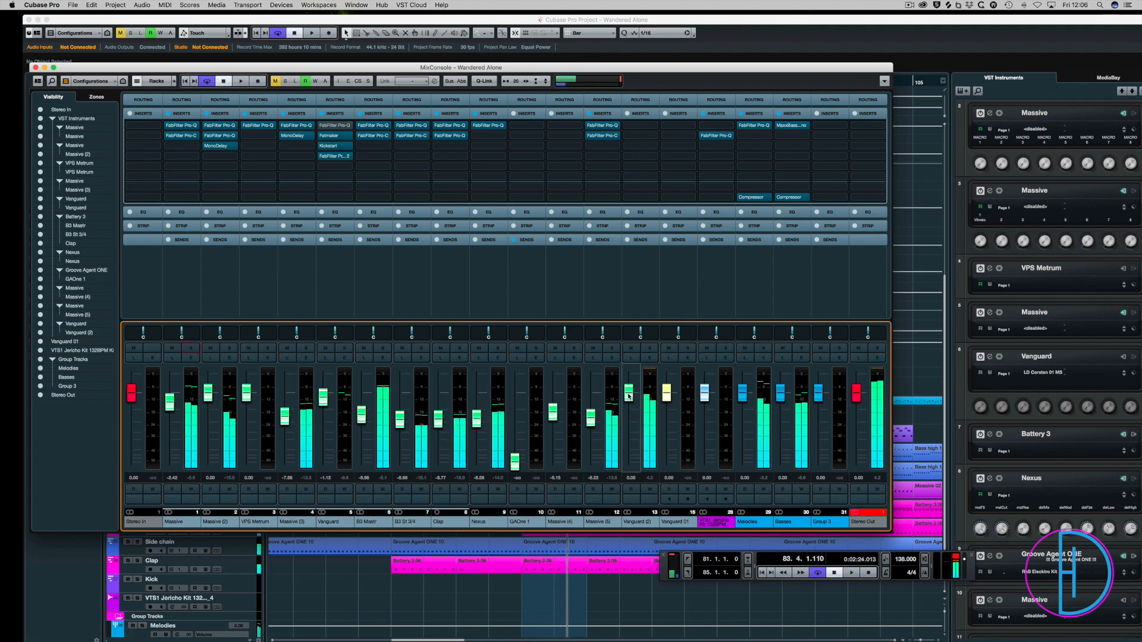
left_click_drag(629, 393, 628, 408)
key("space")
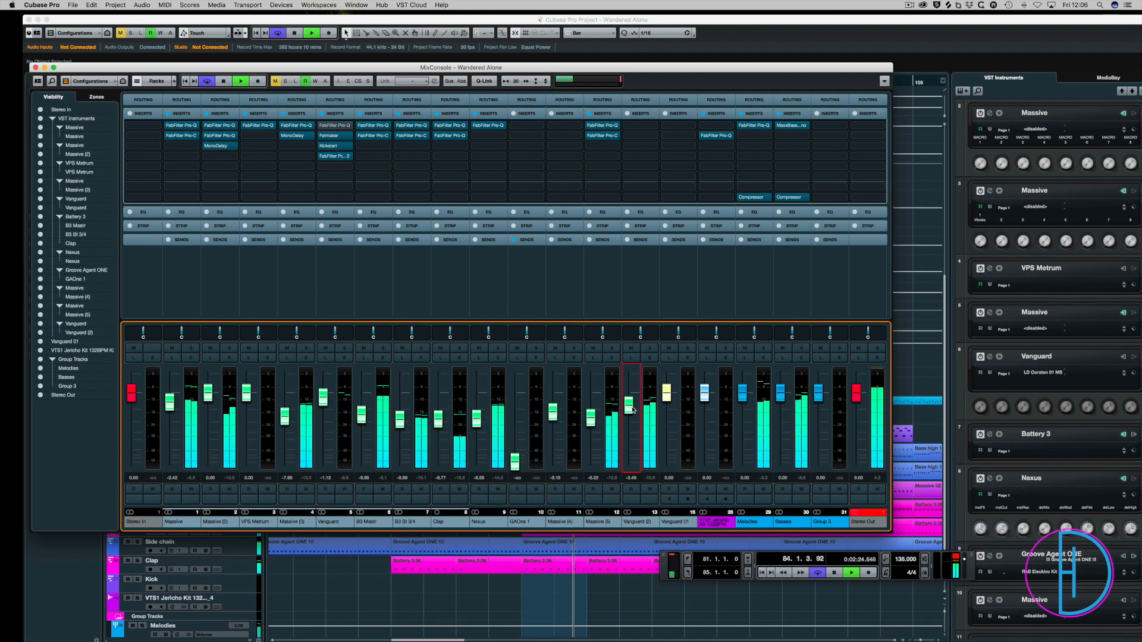
key("space")
Insert FabFilter Pro-Q 2 on the Vanguard (2) channel and roll off its low end with a low-cut band during playback.
left_click(640, 125)
left_click(667, 388)
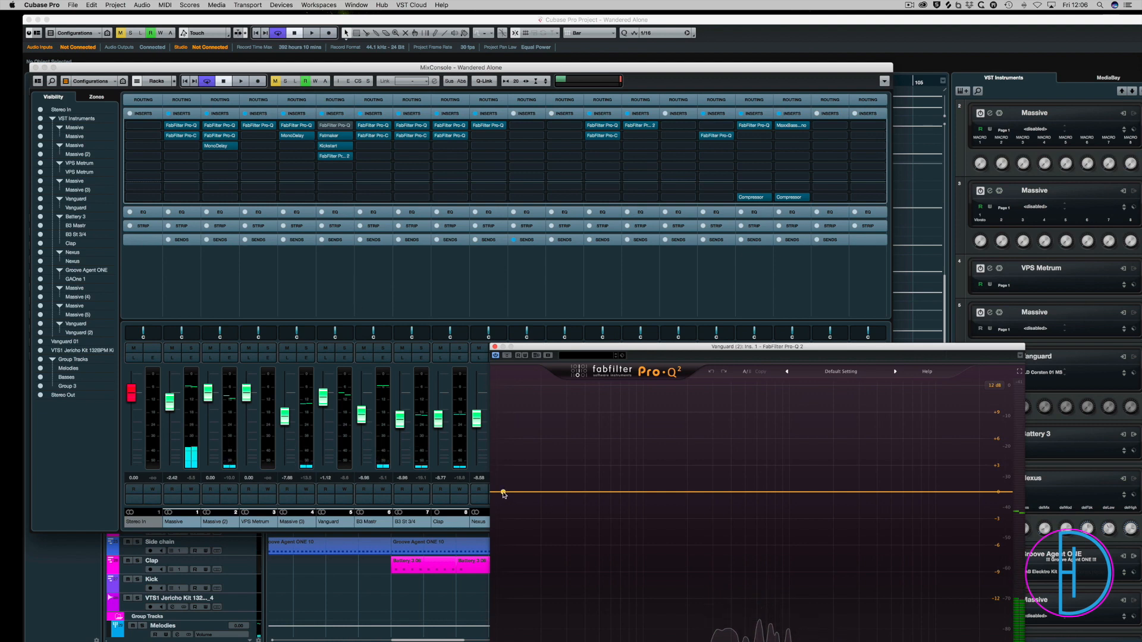
left_click_drag(503, 493, 614, 496)
left_click_drag(646, 346, 499, 227)
key("space")
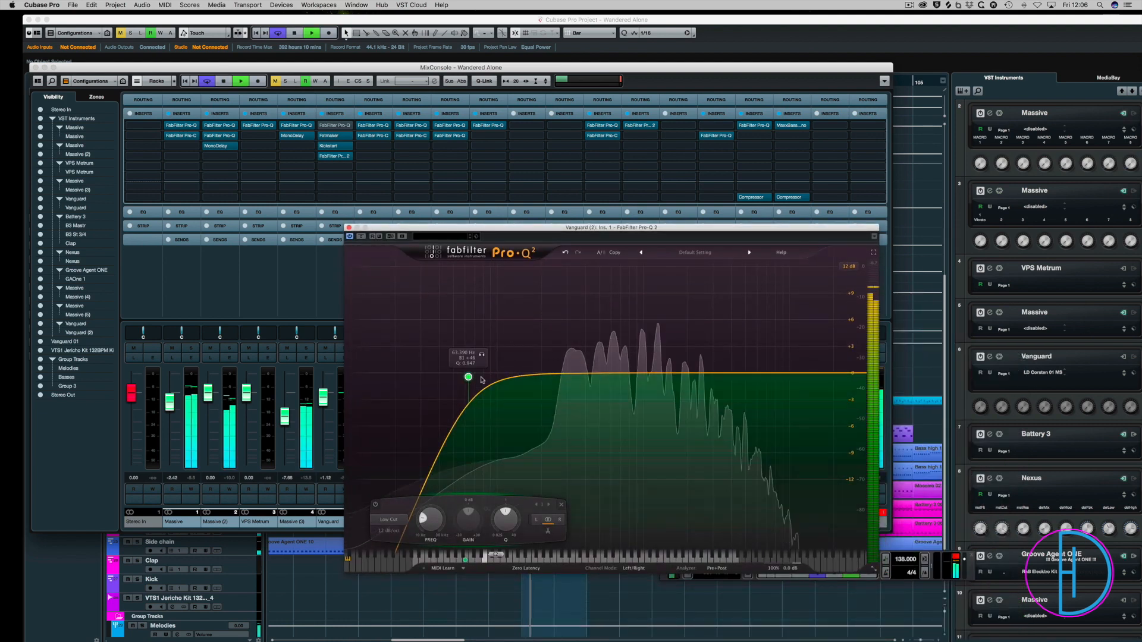
left_click_drag(473, 378, 524, 466)
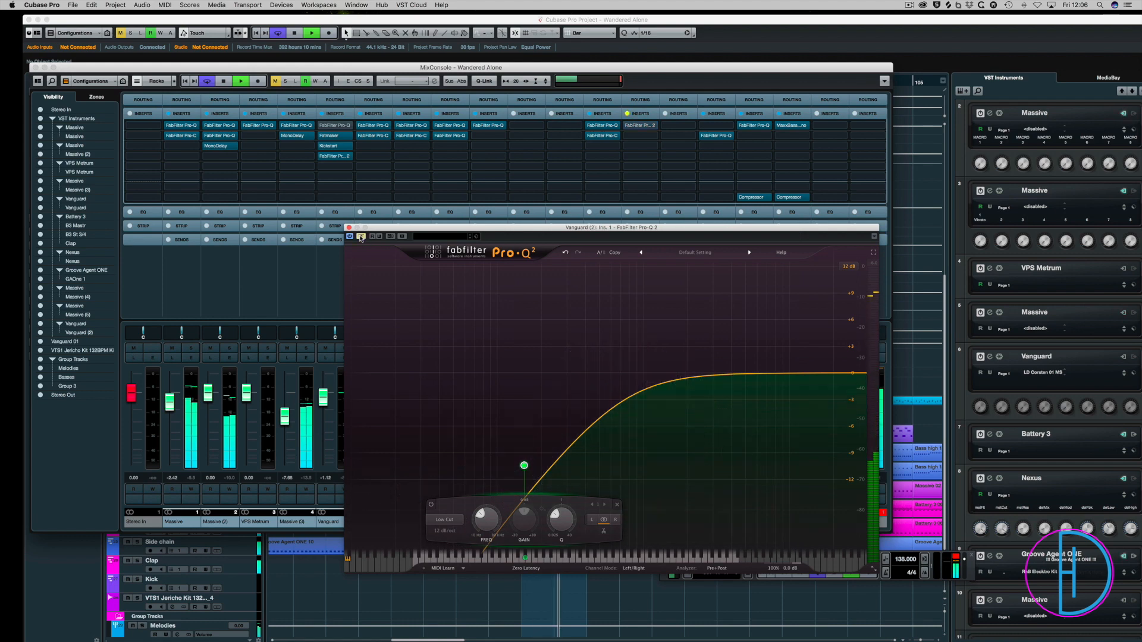
left_click(349, 228)
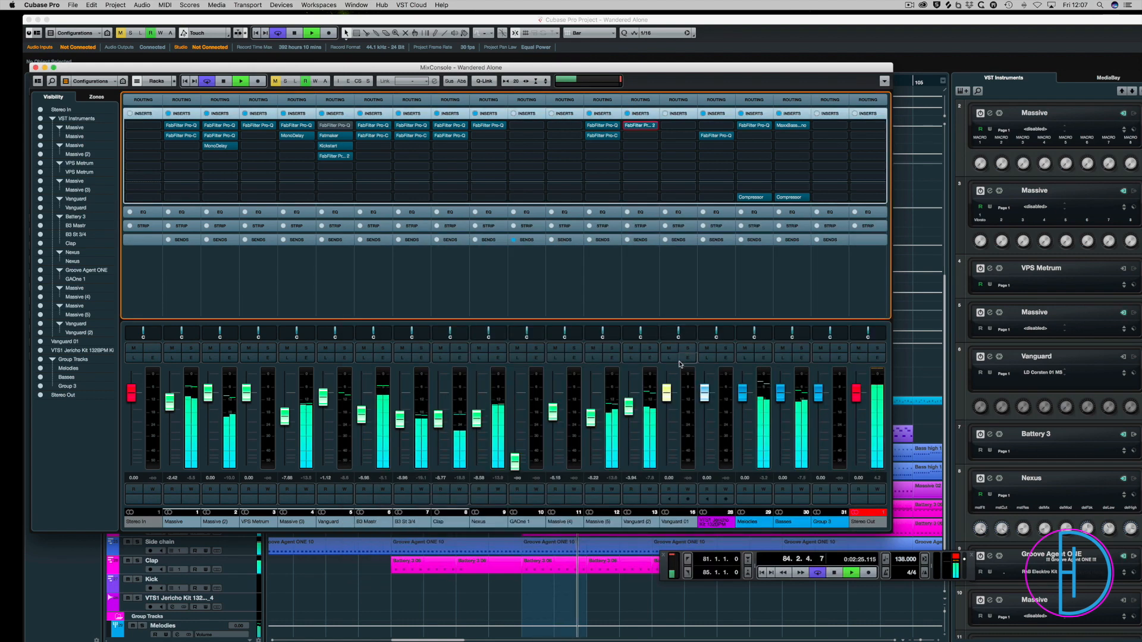
Solo the Vanguard (2) channel for a listen and insert SausageFattener in its second insert slot.
left_click(649, 348)
key("space")
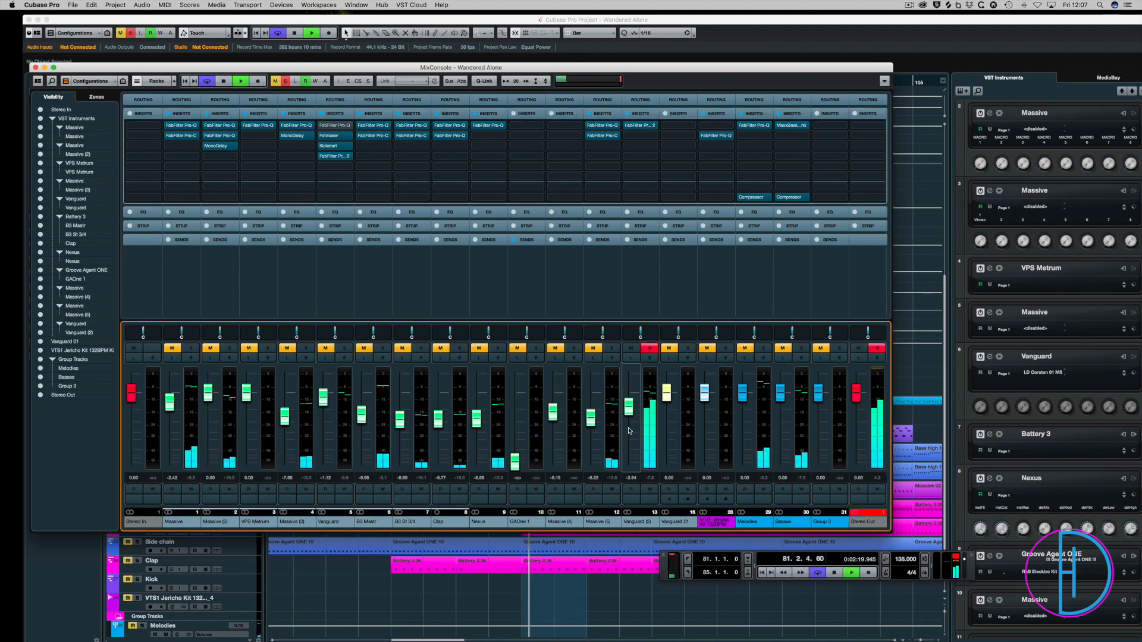
key("space")
left_click(648, 136)
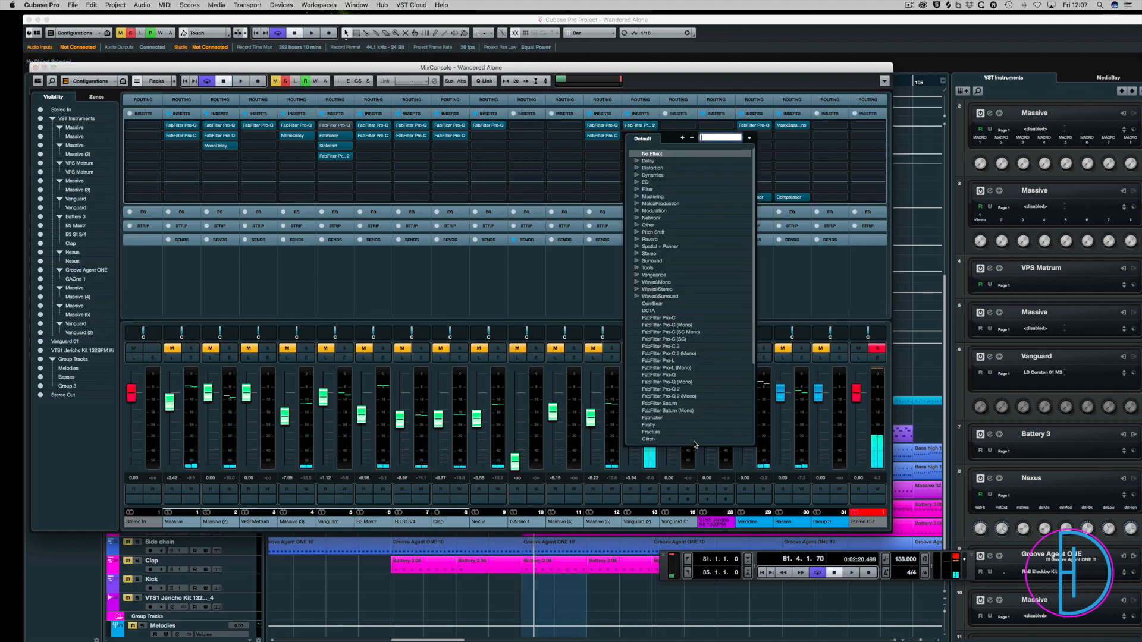
scroll(690, 437, "down", 5)
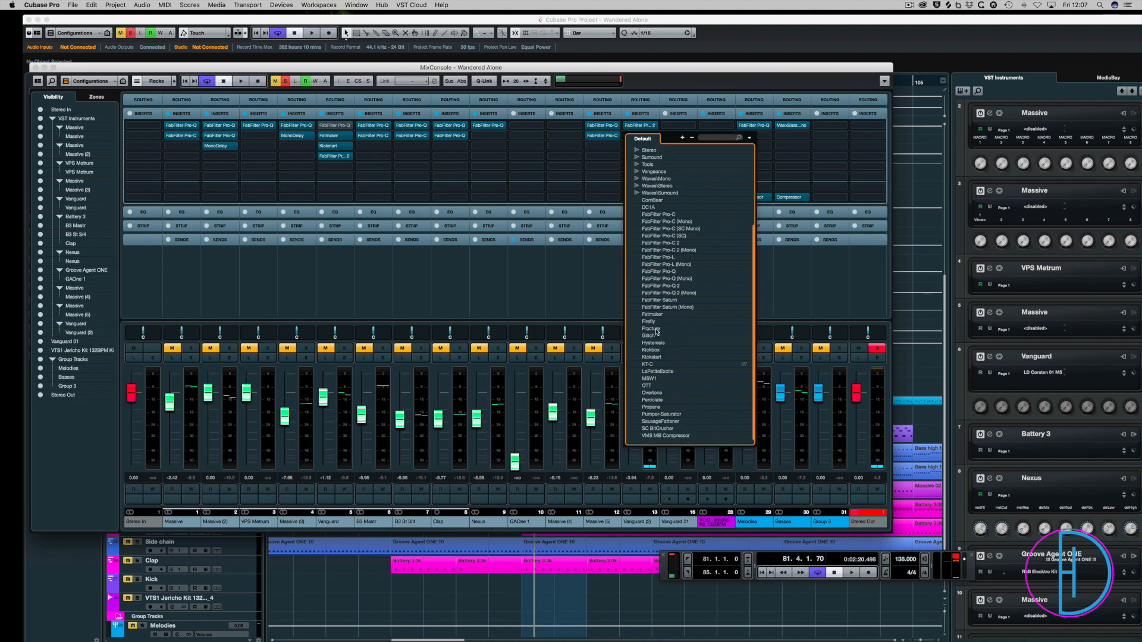
left_click(660, 421)
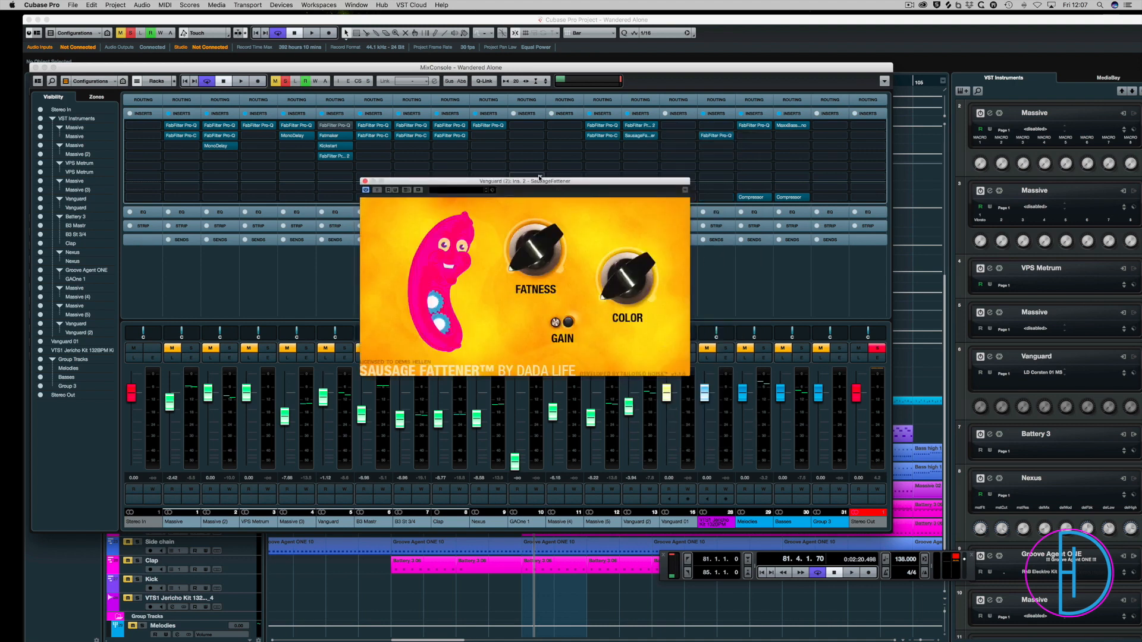
left_click_drag(539, 178, 514, 152)
Raise the SausageFattener's Fatness to 27.0 % on the Vanguard (2) channel during playback.
key("space")
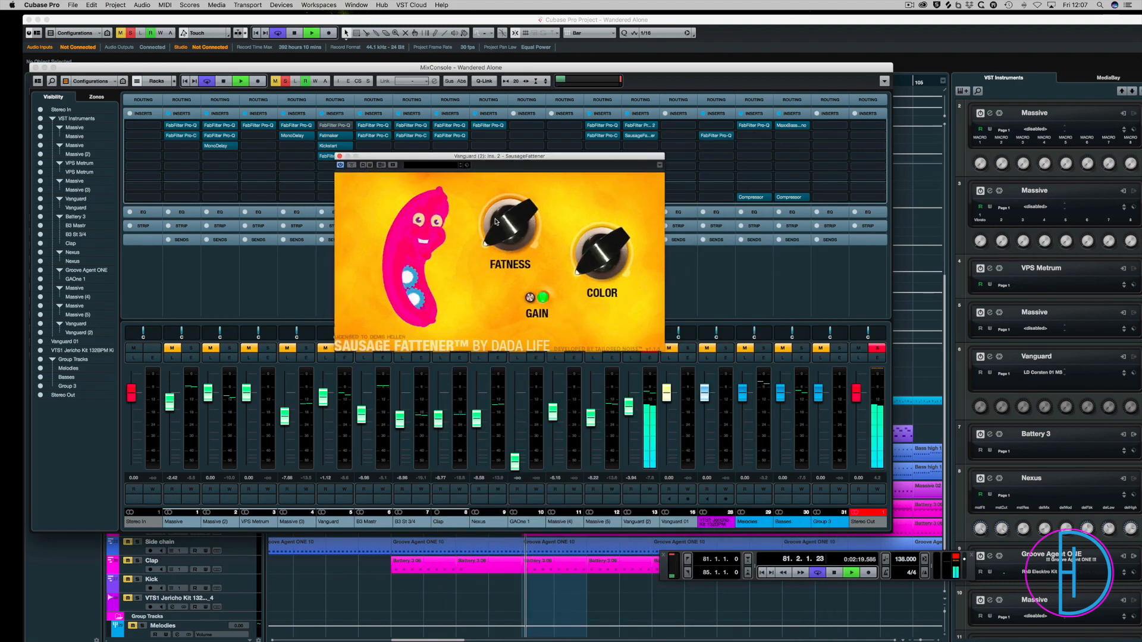
left_click_drag(496, 221, 502, 202)
mouse_move(533, 300)
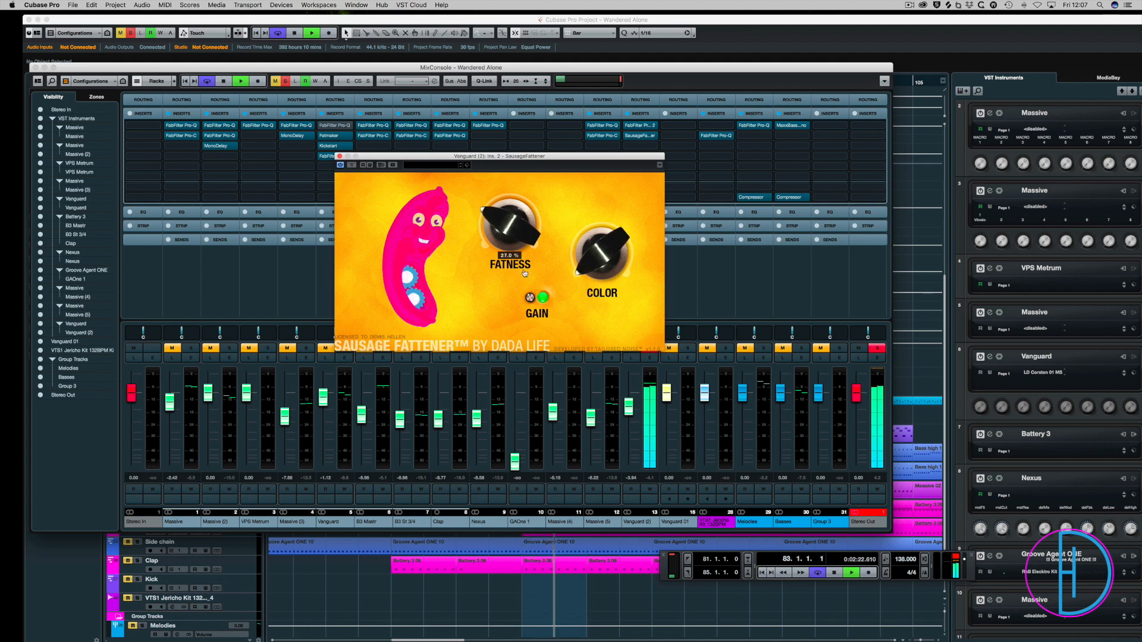
Set the SausageFattener's Fatness to 28.0 % and raise its Color to a similar level on the Vanguard (2) channel.
left_click_drag(512, 234, 513, 232)
left_click_drag(600, 252, 605, 152)
left_click_drag(590, 254, 591, 264)
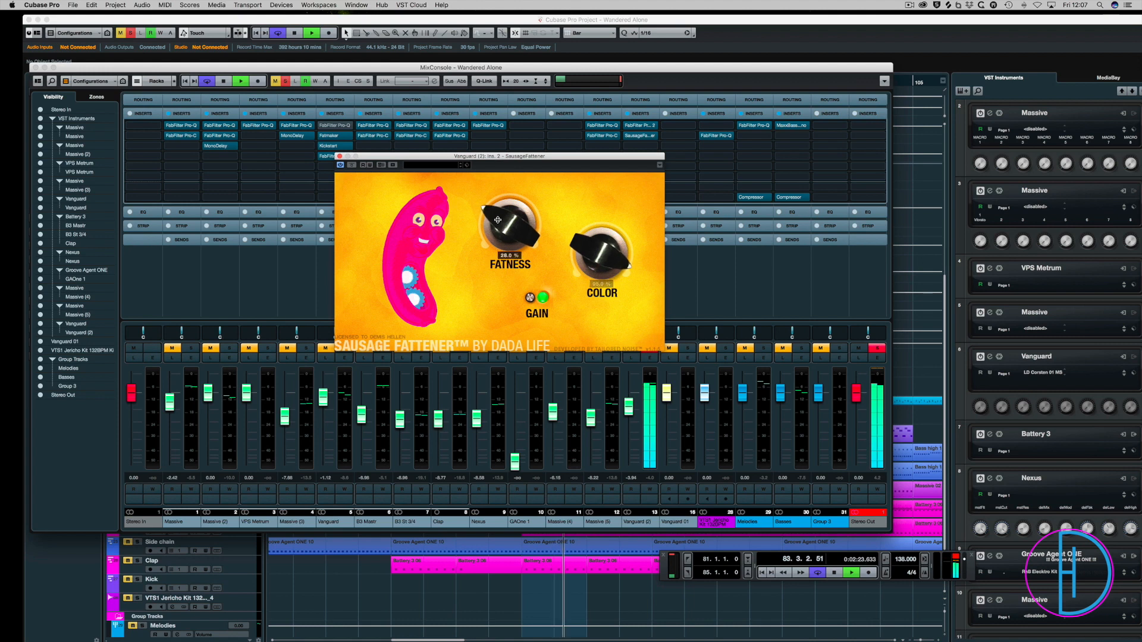
left_click(339, 156)
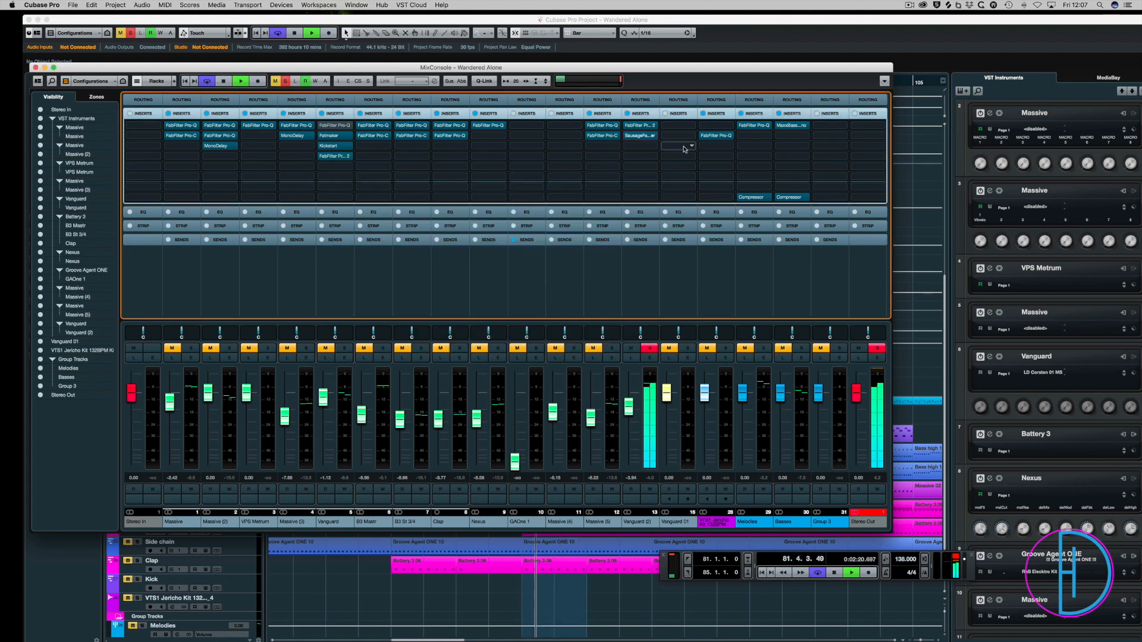
Compare the Vanguard (2) channel with SausageFattener bypassed and active, and lower the plug-in's Gain to about -6.5 dB.
left_click_drag(634, 136, 637, 138)
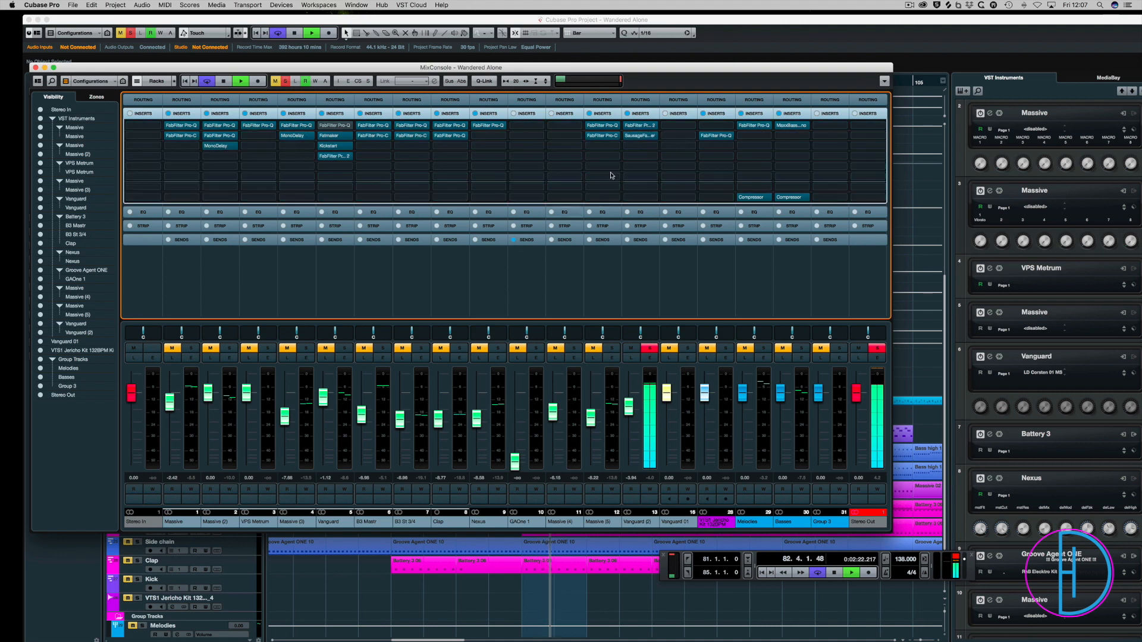
left_click(637, 137)
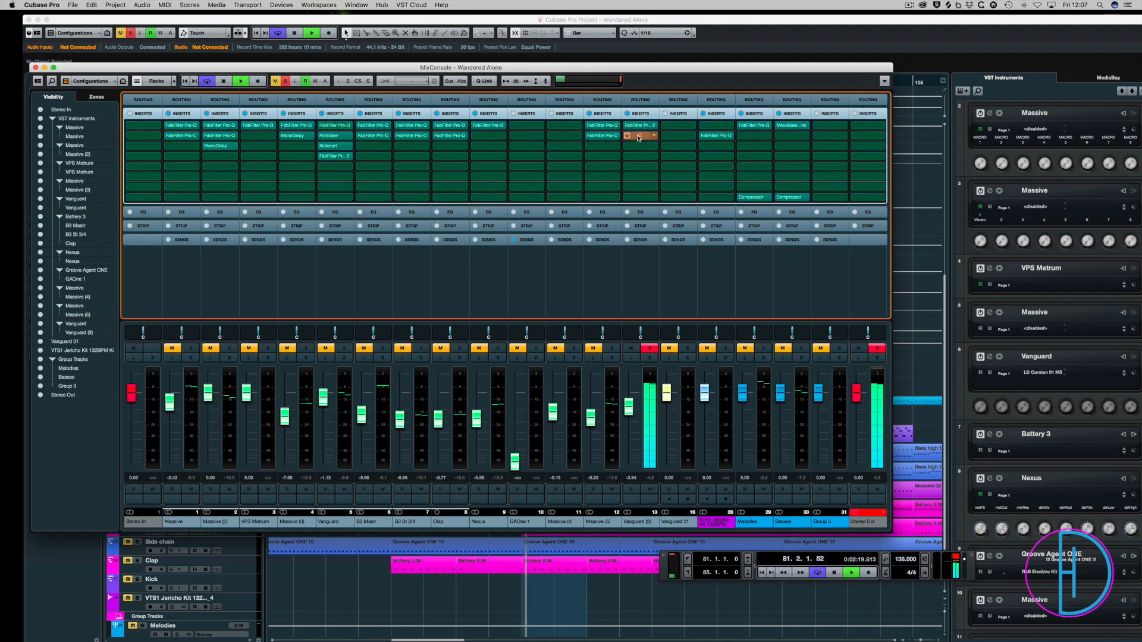
left_click(638, 137)
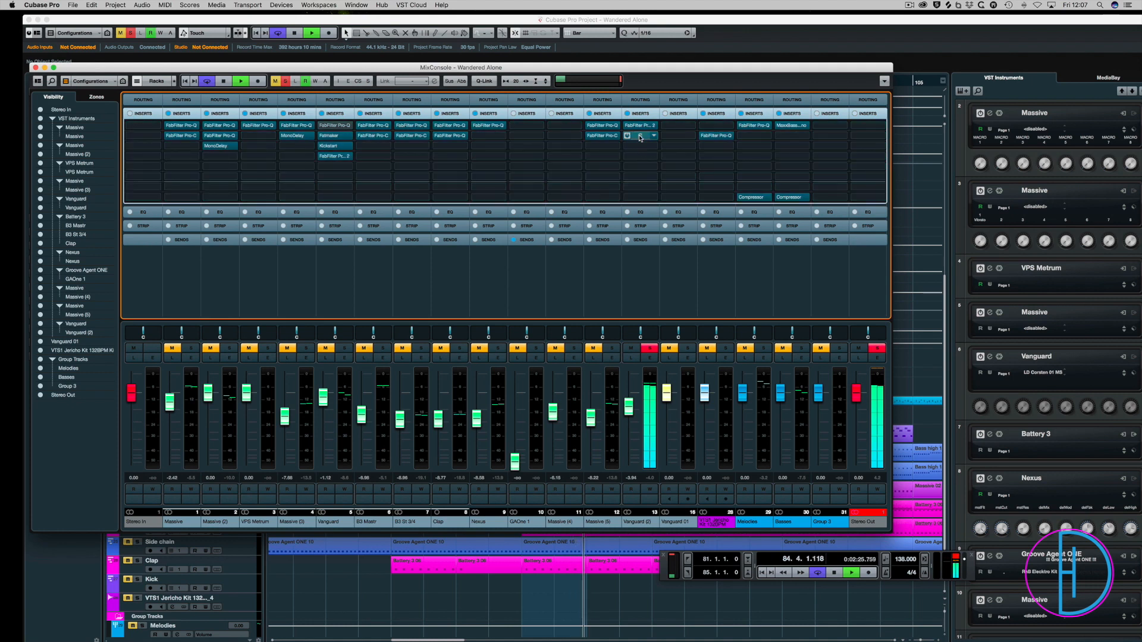
left_click(640, 137)
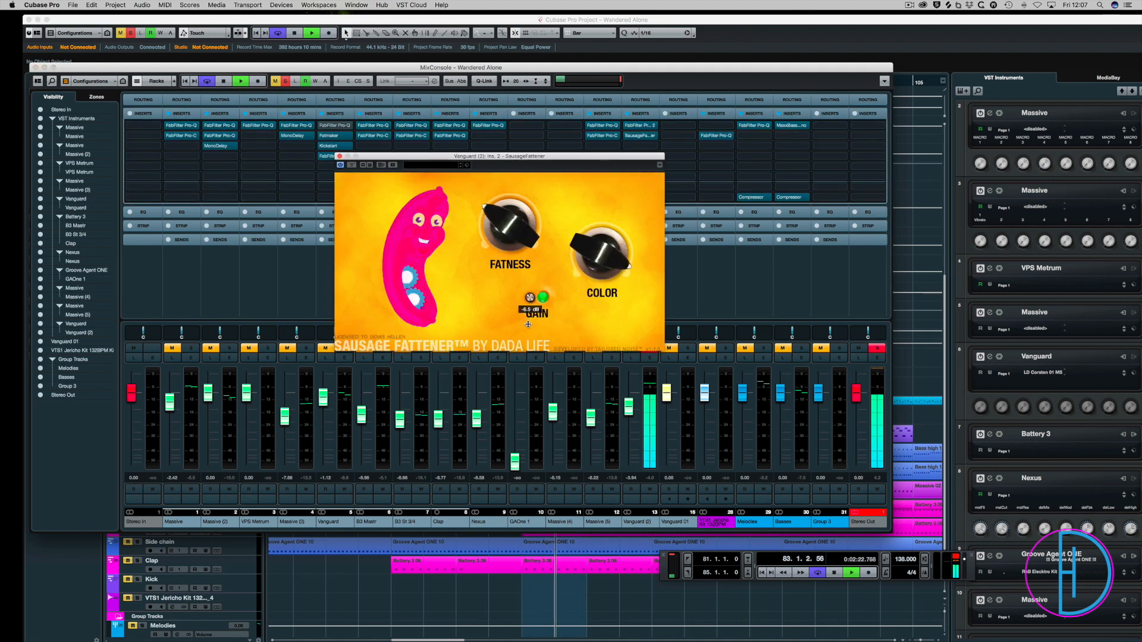
left_click(339, 157)
Unsolo the Vanguard (2) channel and route its output to the Melodies group.
left_click(649, 348)
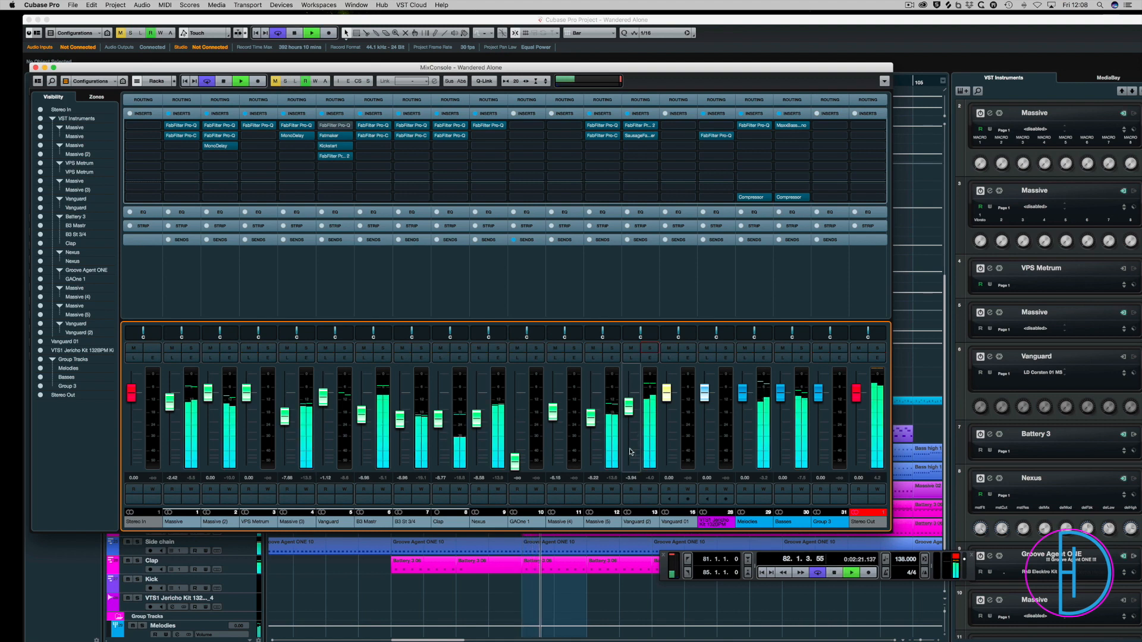
key("space")
left_click(639, 100)
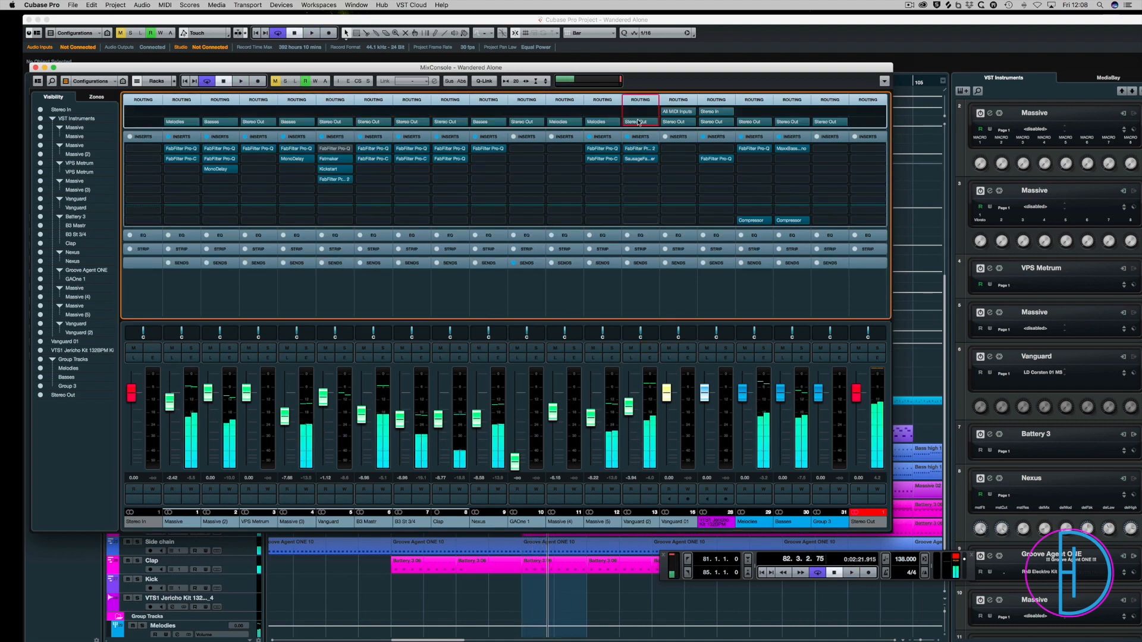
left_click(638, 122)
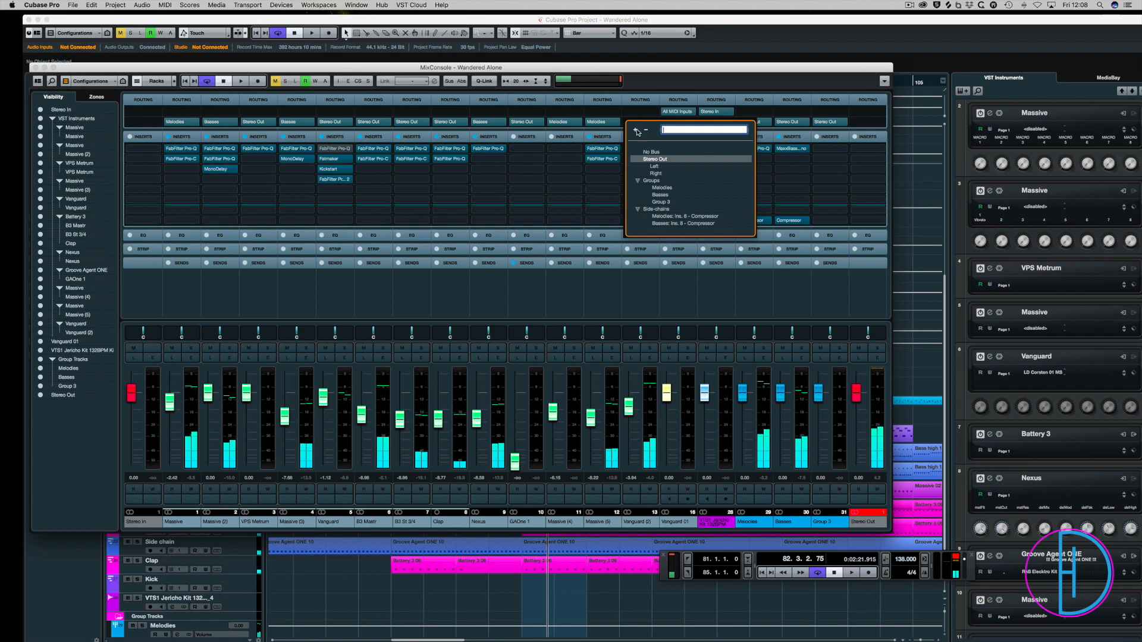
left_click(662, 188)
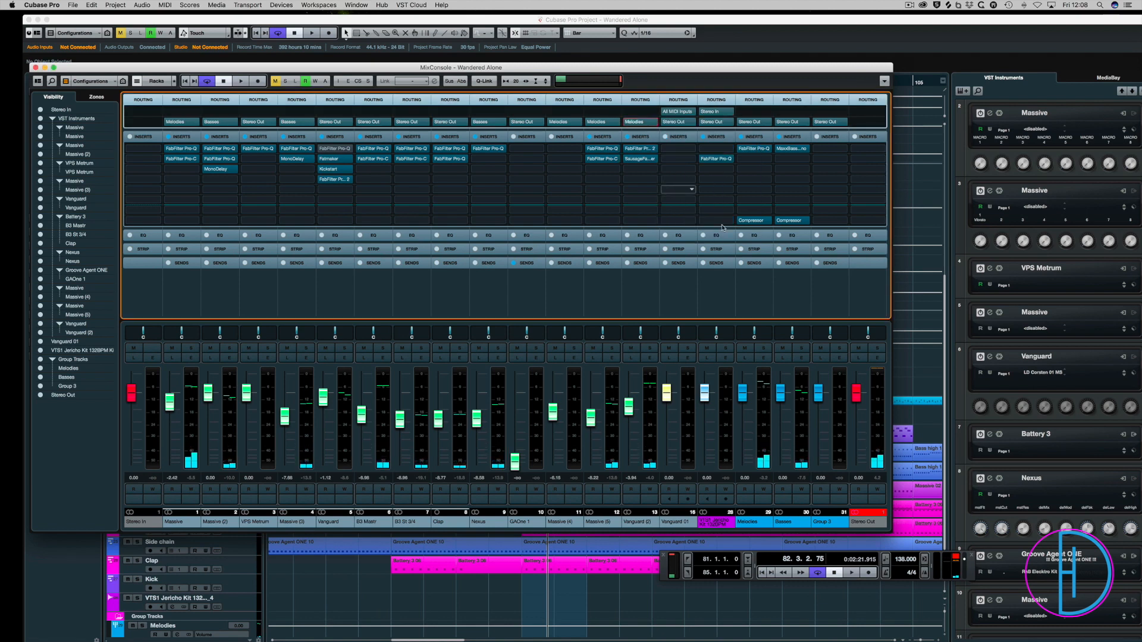
Solo the Melodies group for a listen during playback and clear all solos in the project.
key("space")
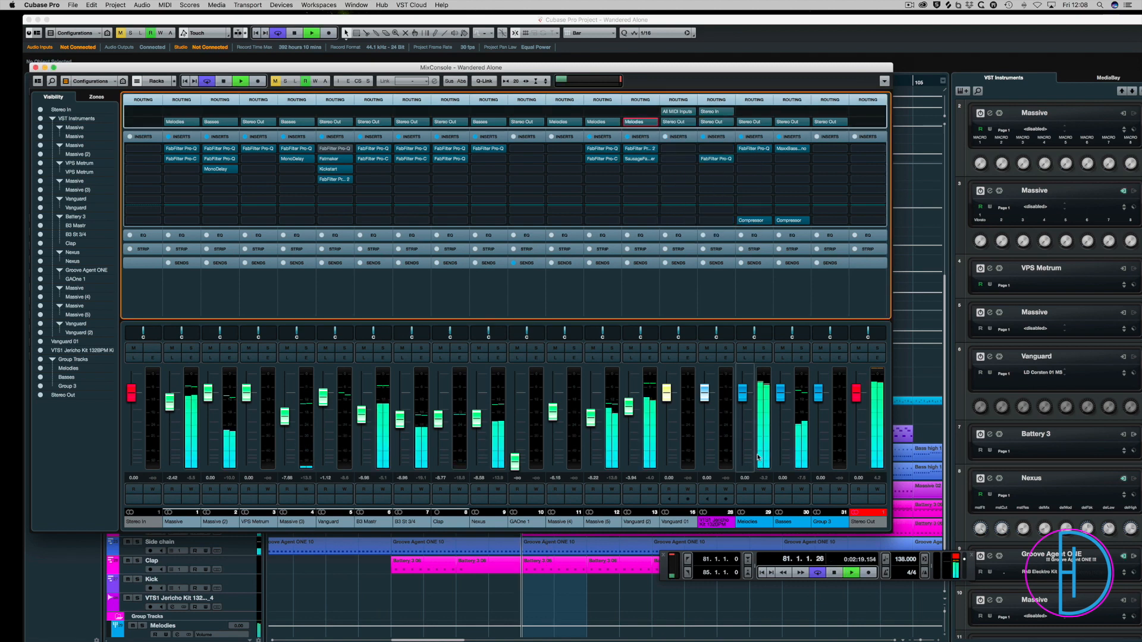
left_click(761, 348)
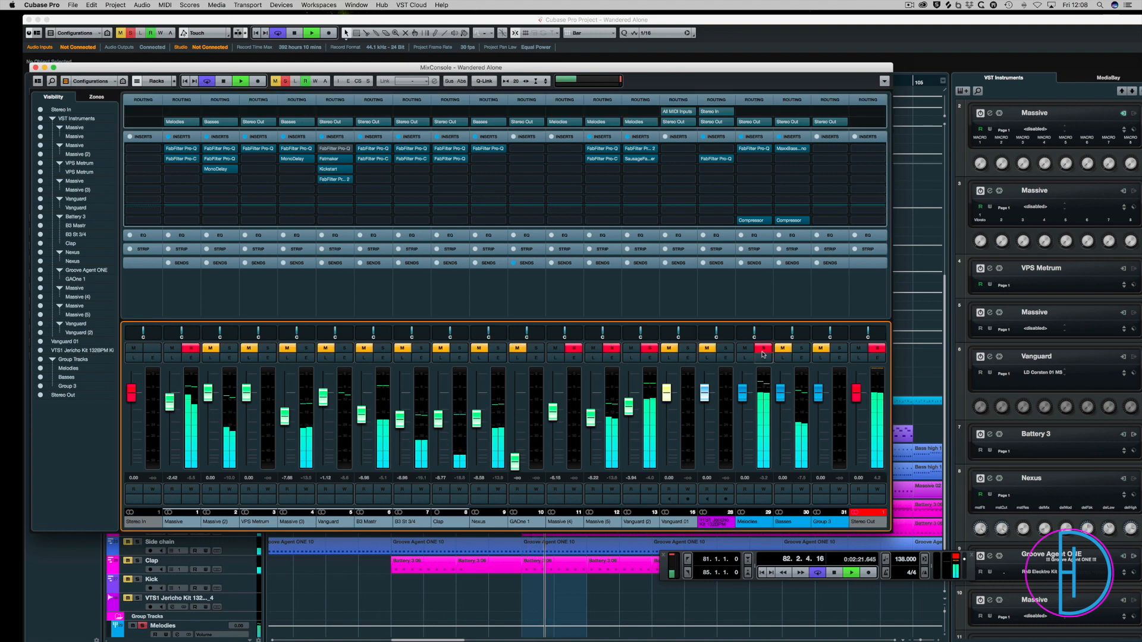
key("space")
left_click(765, 161)
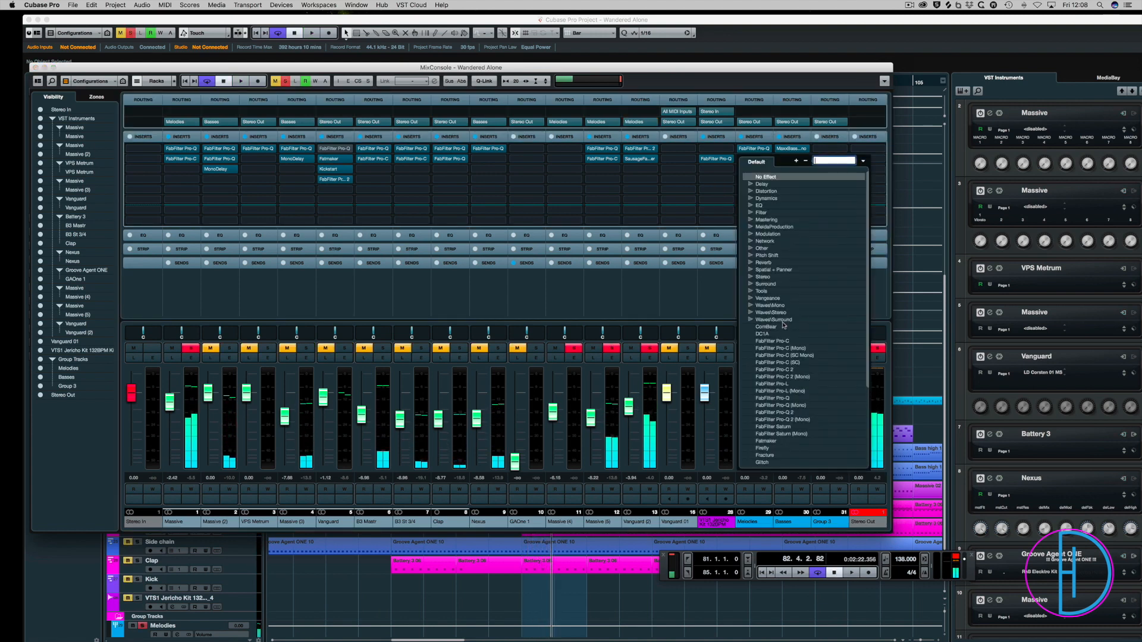
key("F3")
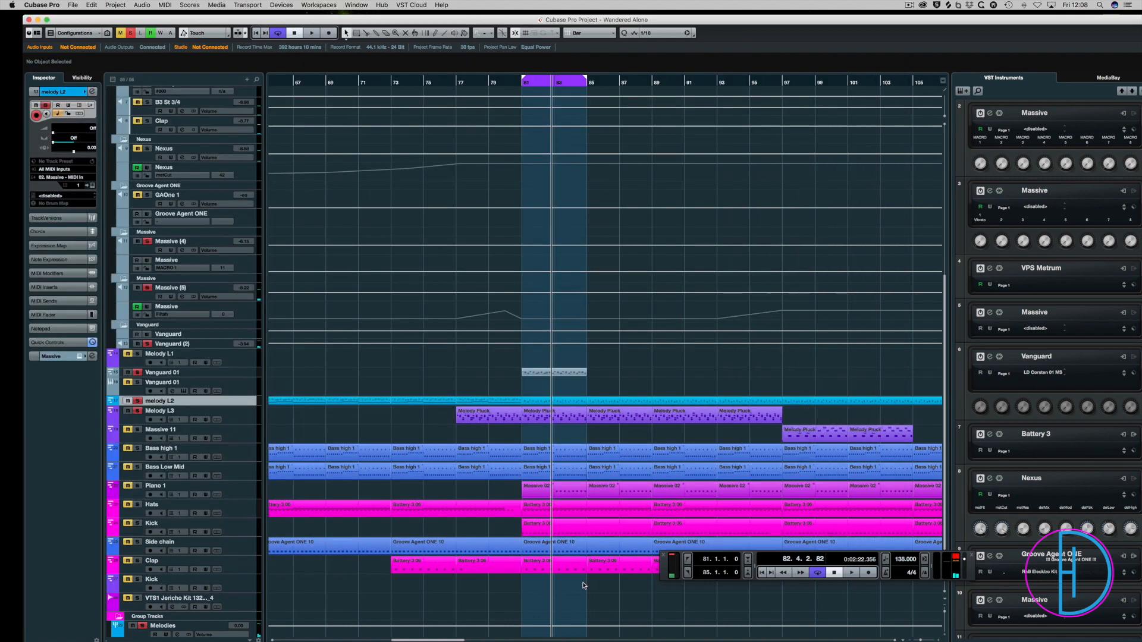
left_click(132, 34)
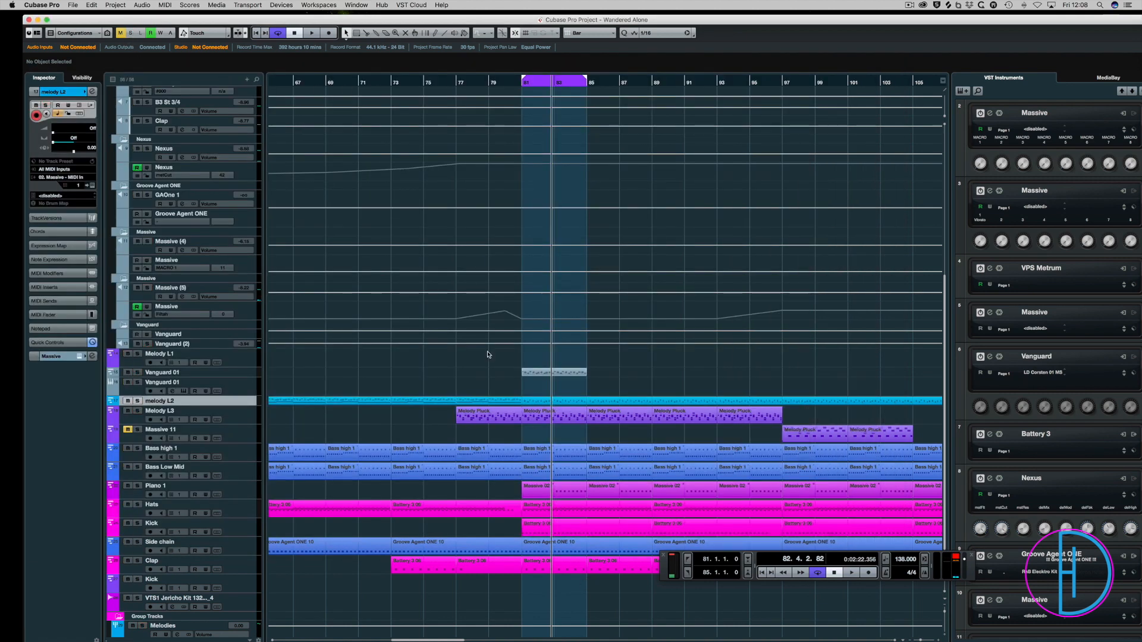
Lower the Vanguard (2) channel fader to about -4 dB while the full mix plays.
key("space")
key("F3")
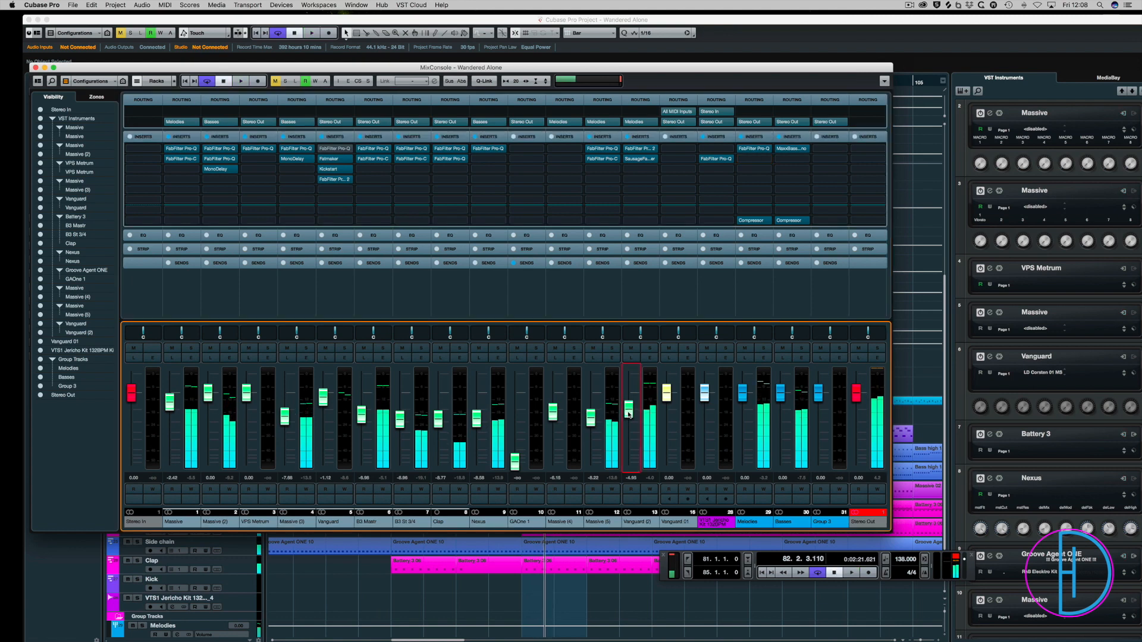
key("F3")
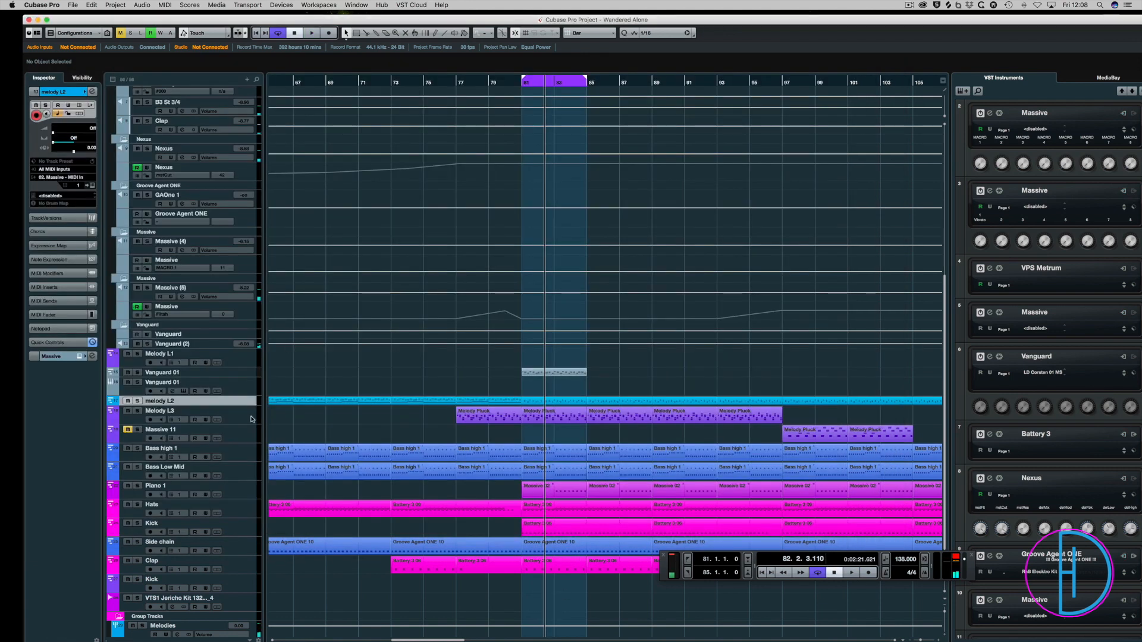
Open the Vanguard 01 track's instrument and listen to its LD Trance Angel MS preset in the mix.
left_click(216, 372)
left_click(76, 355)
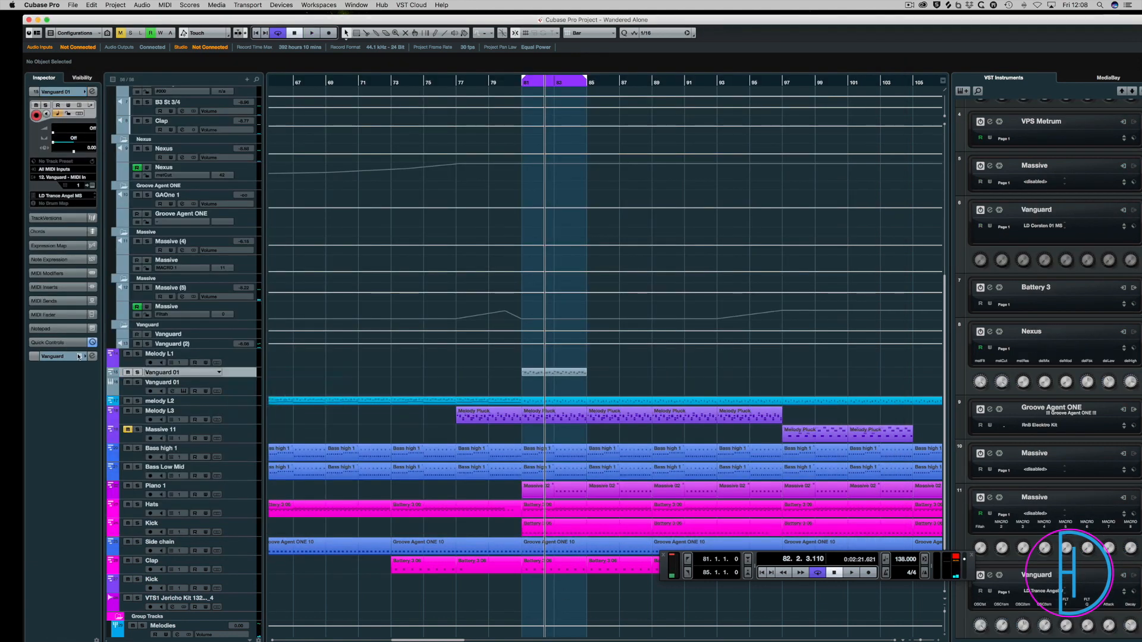
left_click(92, 355)
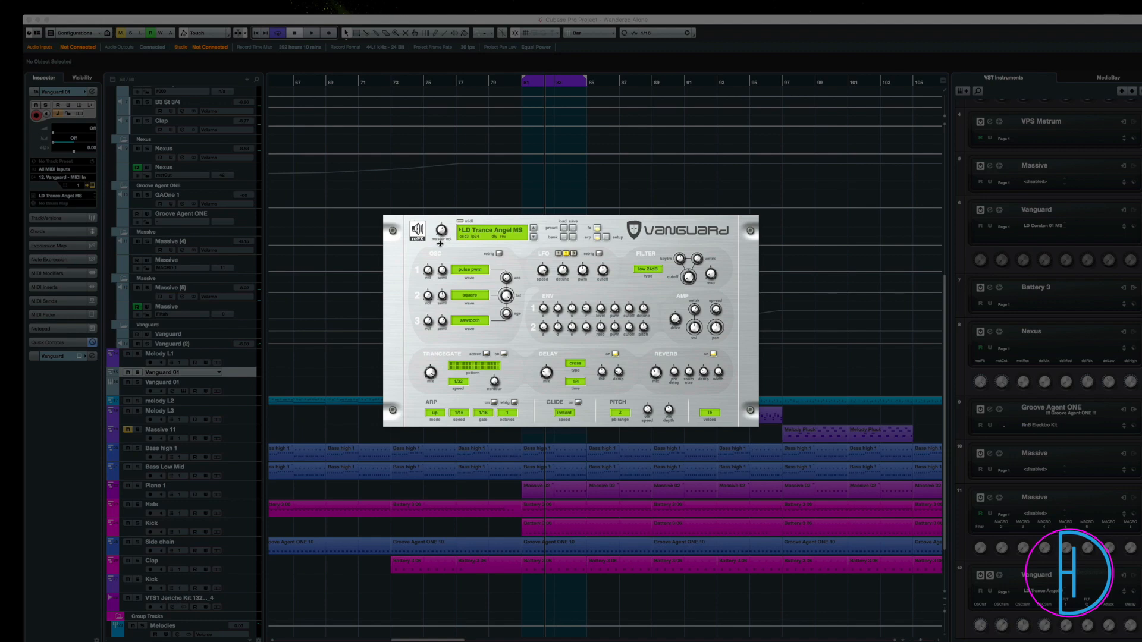
key("space")
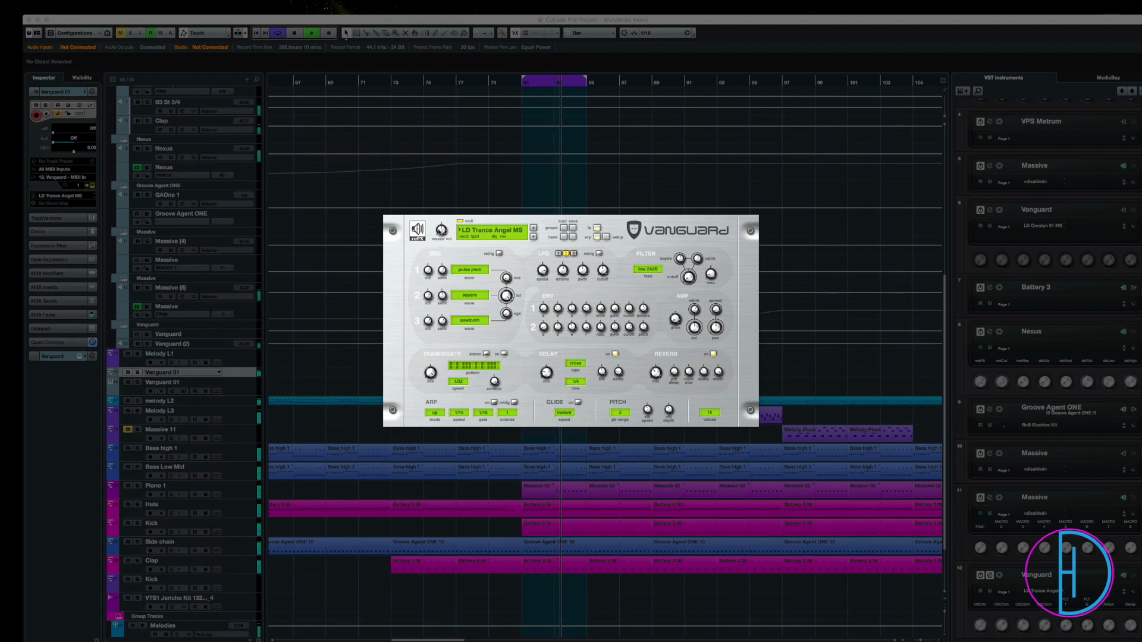
left_click(358, 228)
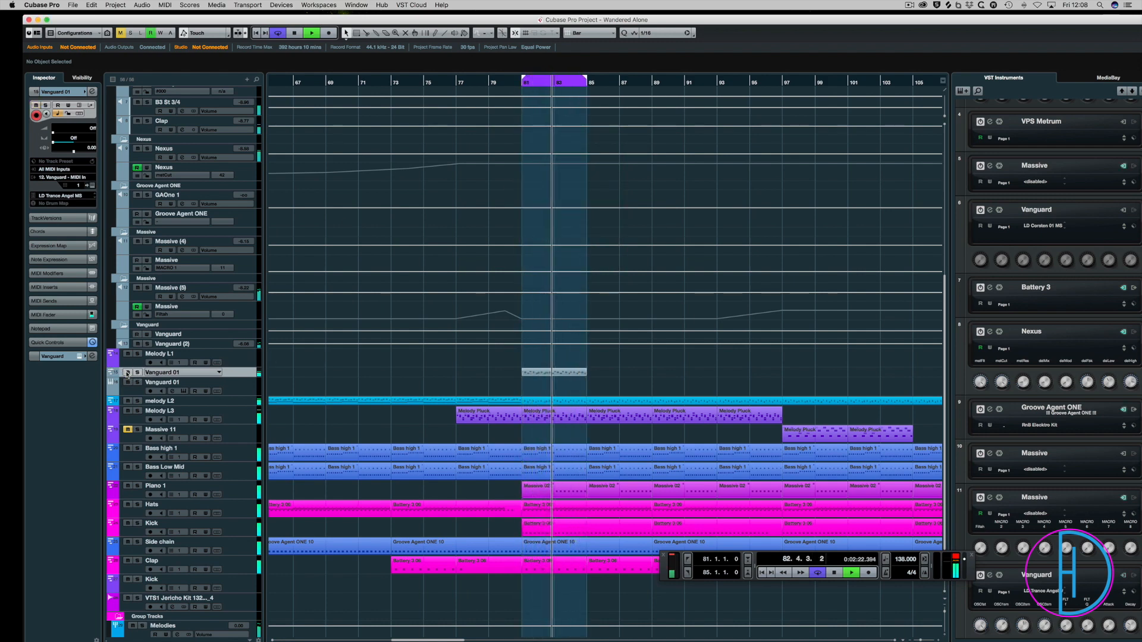
Duplicate the Melody Pluck clip on the Vanguard 01 track three times so the part fills bars 81 to 97.
key("space")
left_click(562, 373)
key("super+d")
key("super+d")
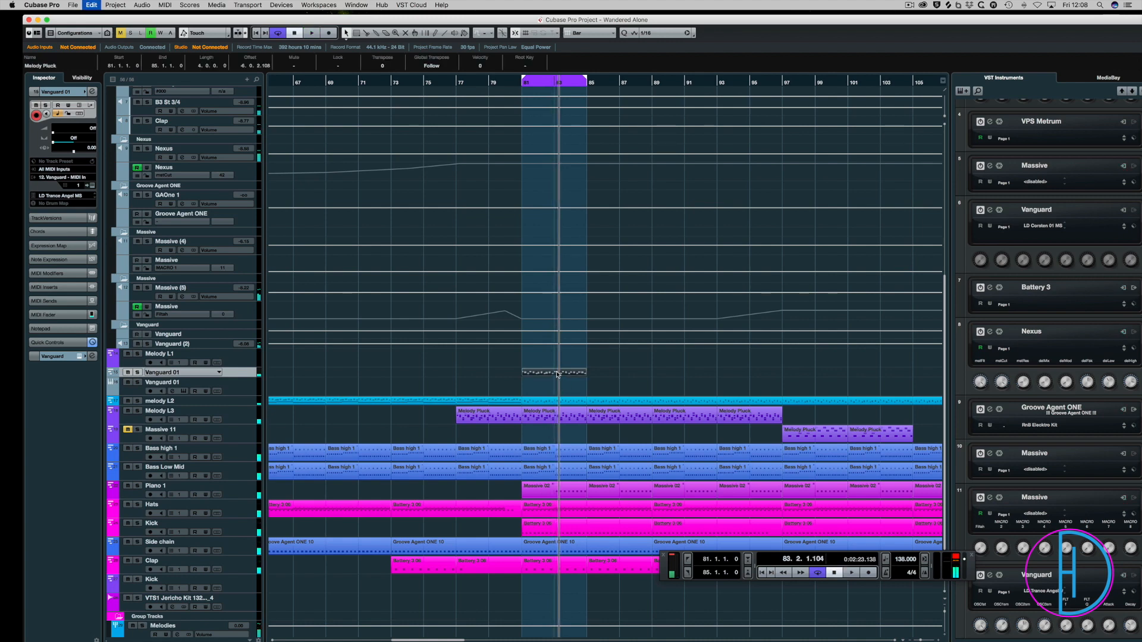
key("super+d")
left_click(553, 389)
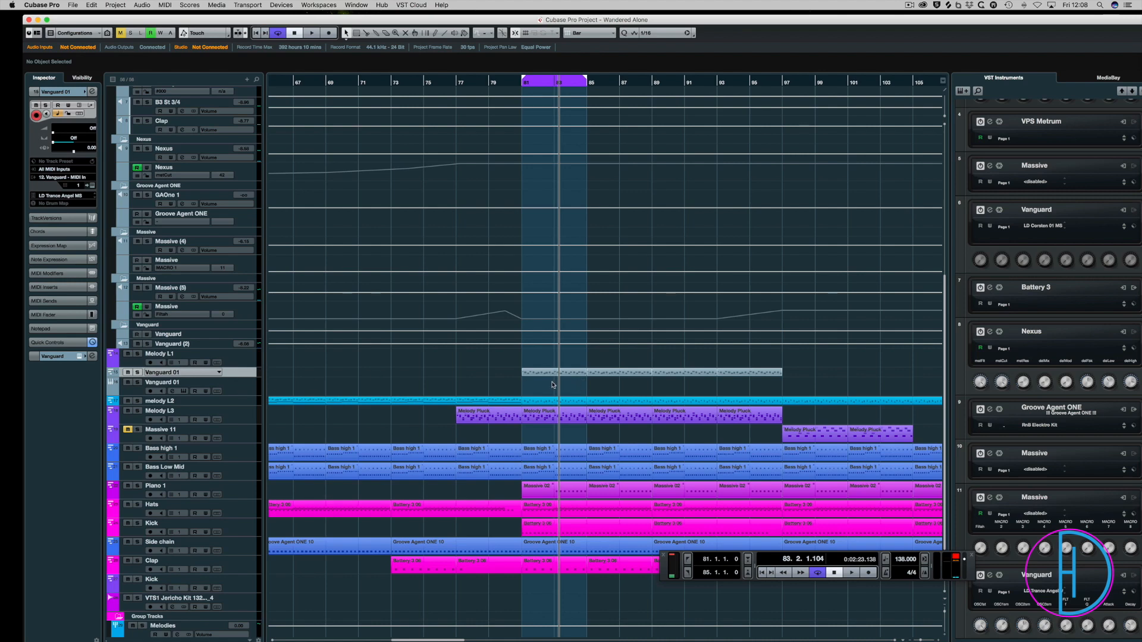
Play the earlier arrangement section around bar 37 to hear the Melody L1 part.
scroll(553, 385, "left", 10)
scroll(326, 373, "left", 2)
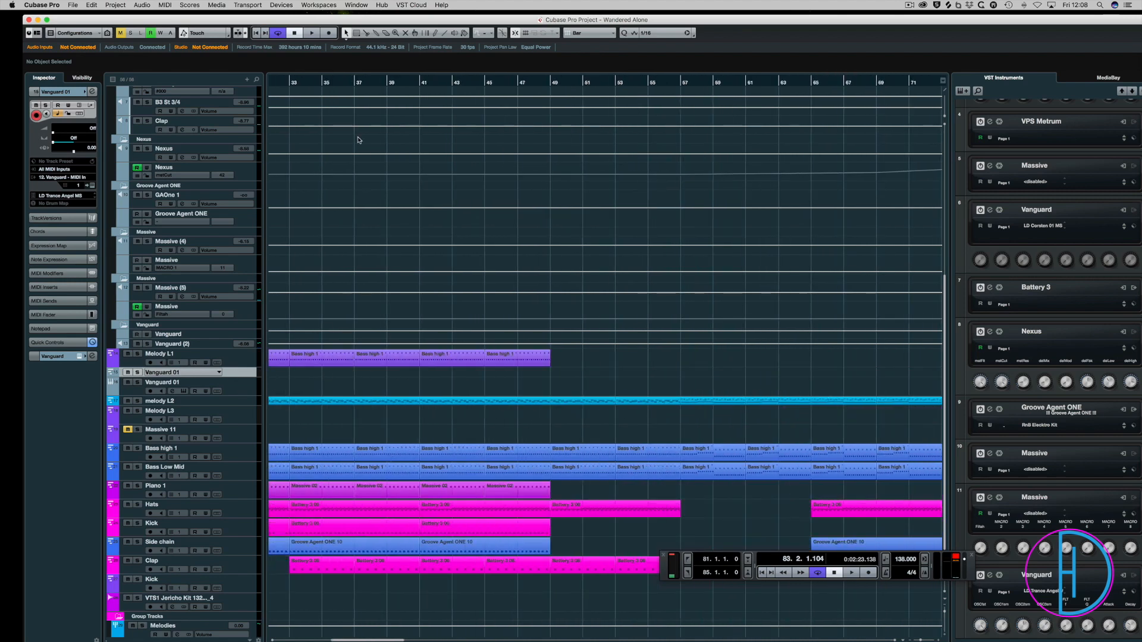
double_click(343, 83)
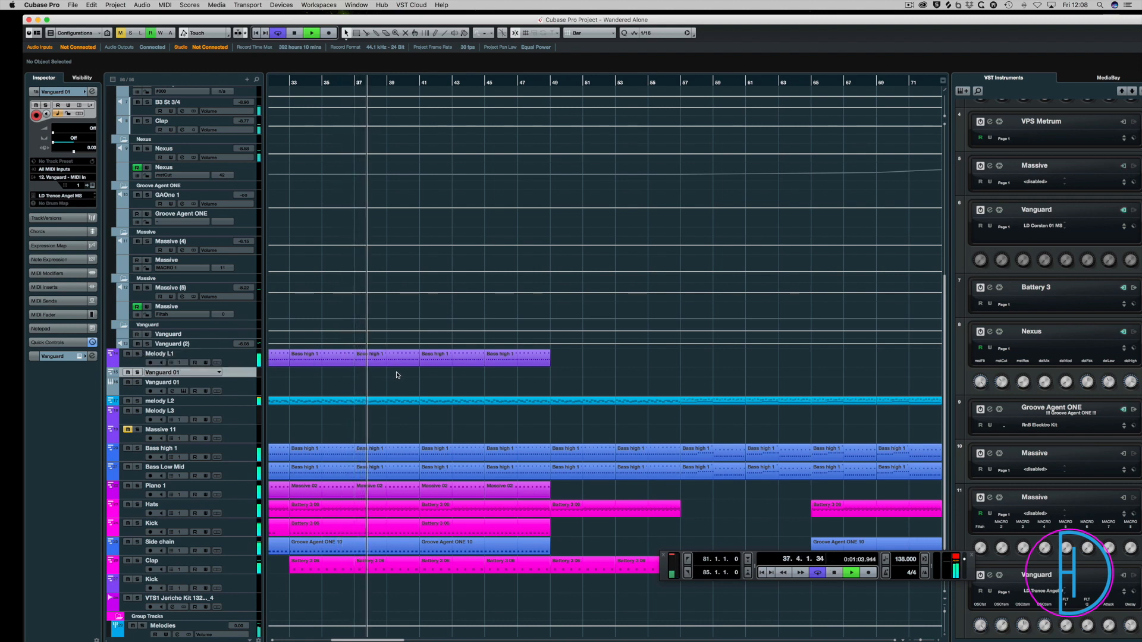
key("space")
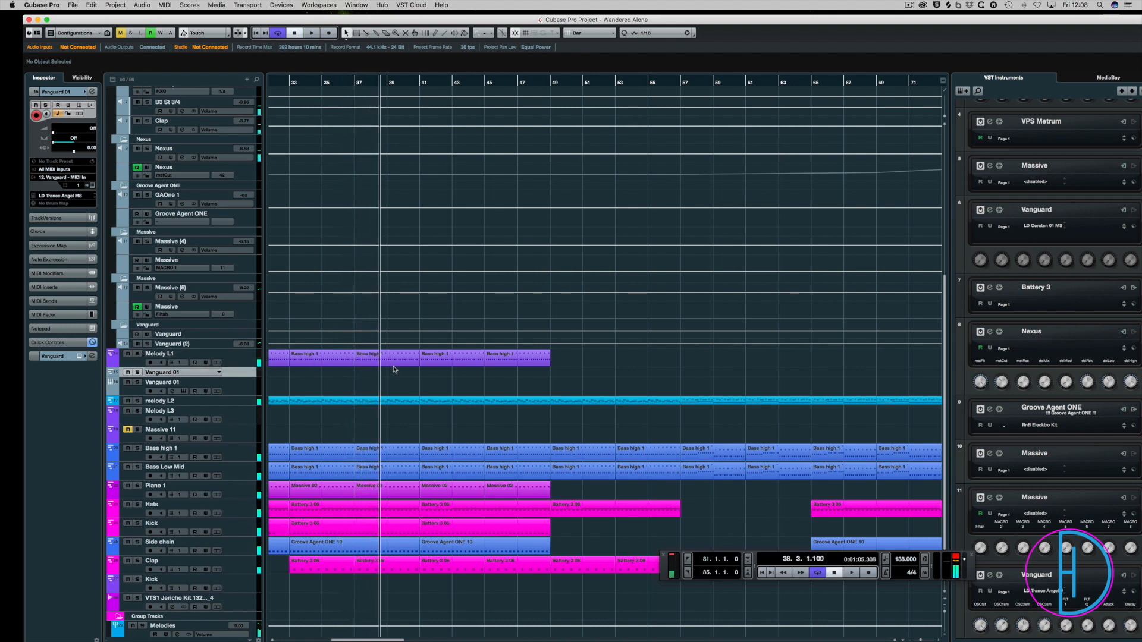
Set the locators around the Melody L1 clip at bars 9 to 13 and play that section.
scroll(389, 359, "left", 10)
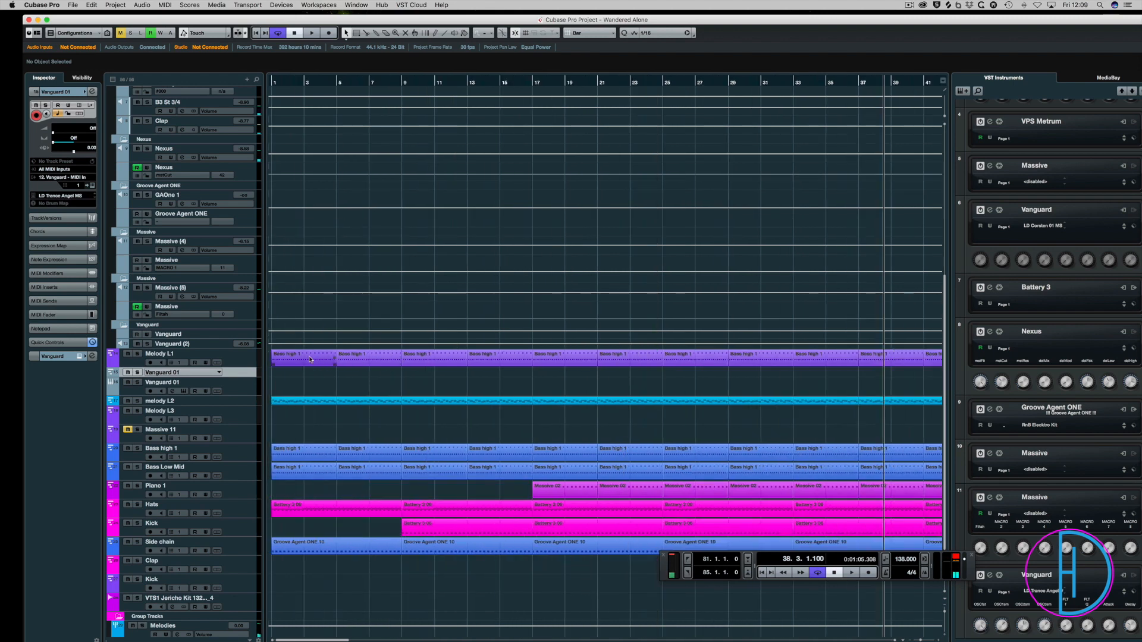
left_click(439, 361)
key("p")
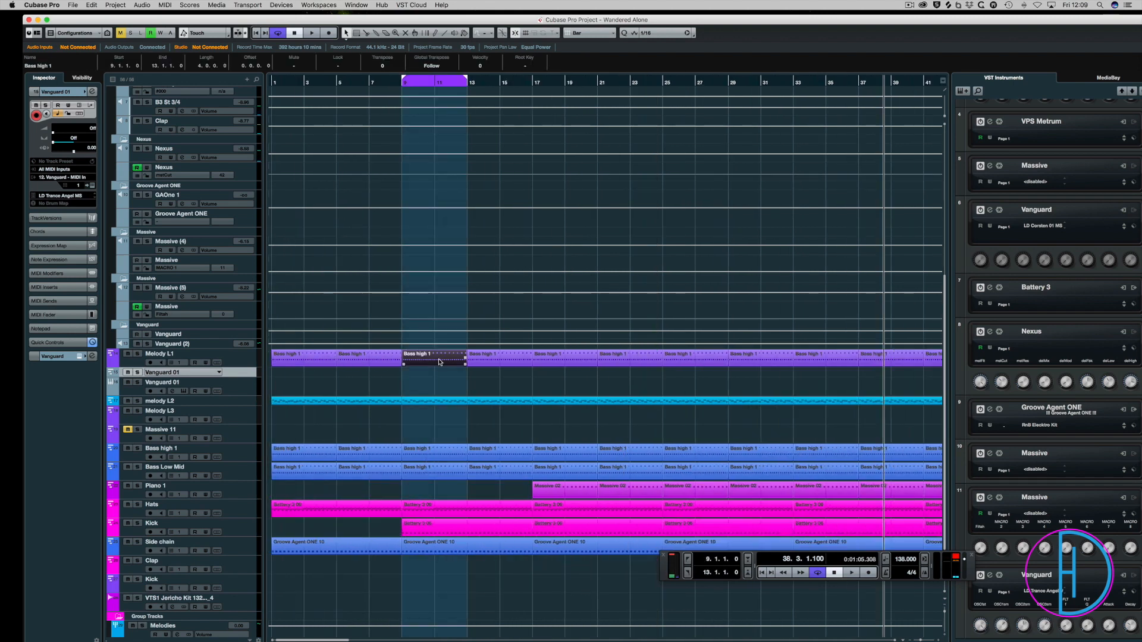
key("space")
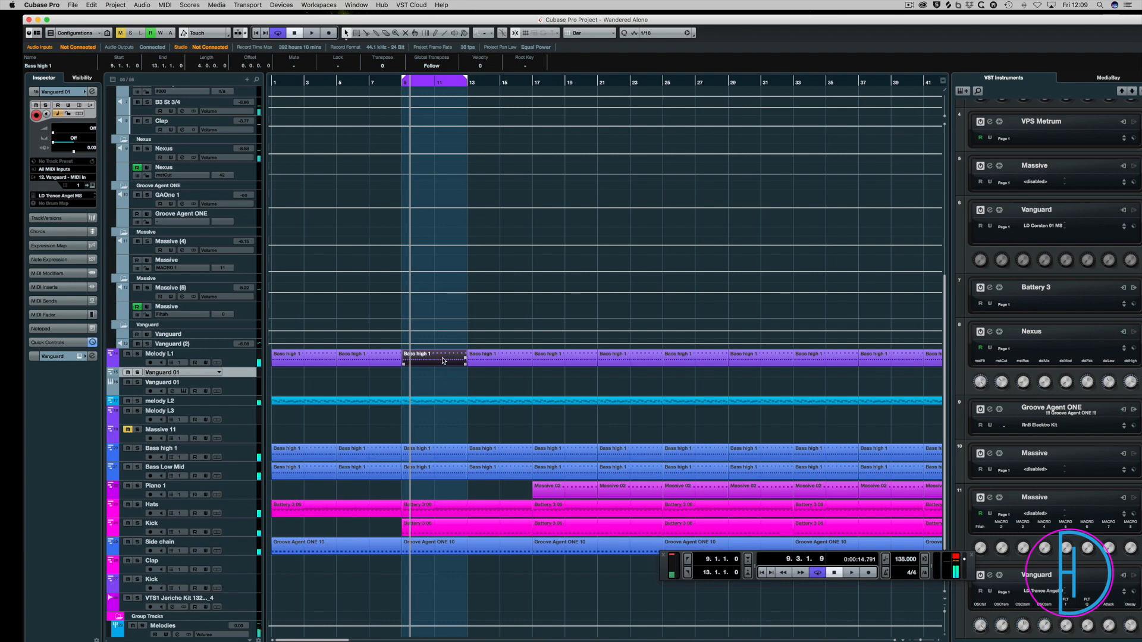
Shift all notes in the Melody L1 clip at bar 9 one sixteenth earlier to start at 9.1.1.0, and play it.
double_click(439, 359)
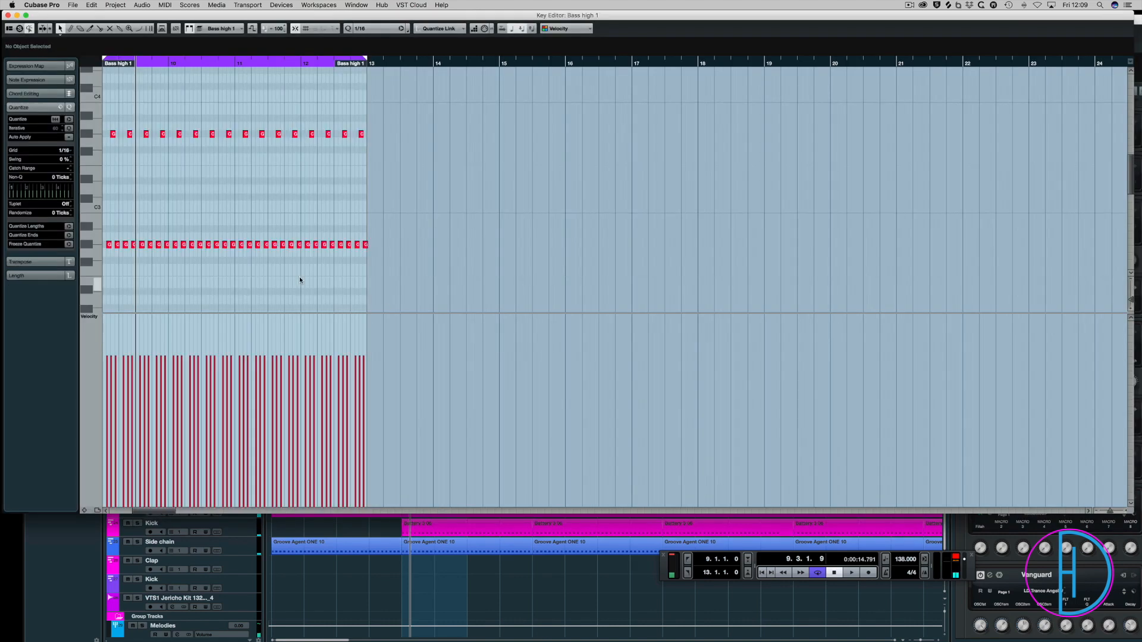
key("h")
key("h")
key("ctrl+a")
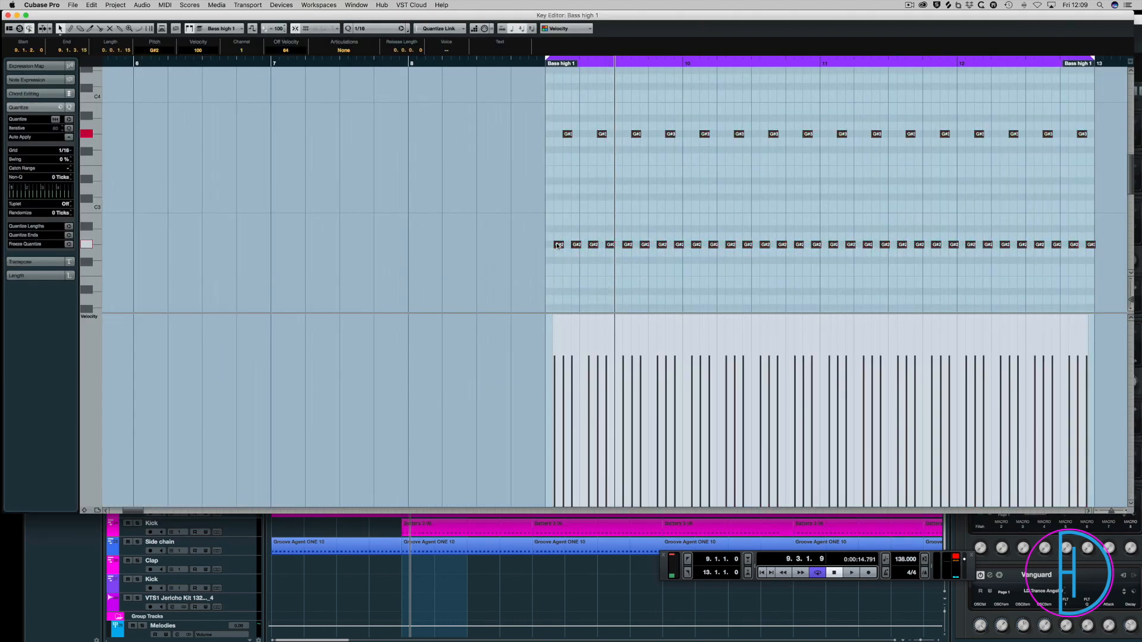
left_click_drag(568, 244, 551, 246)
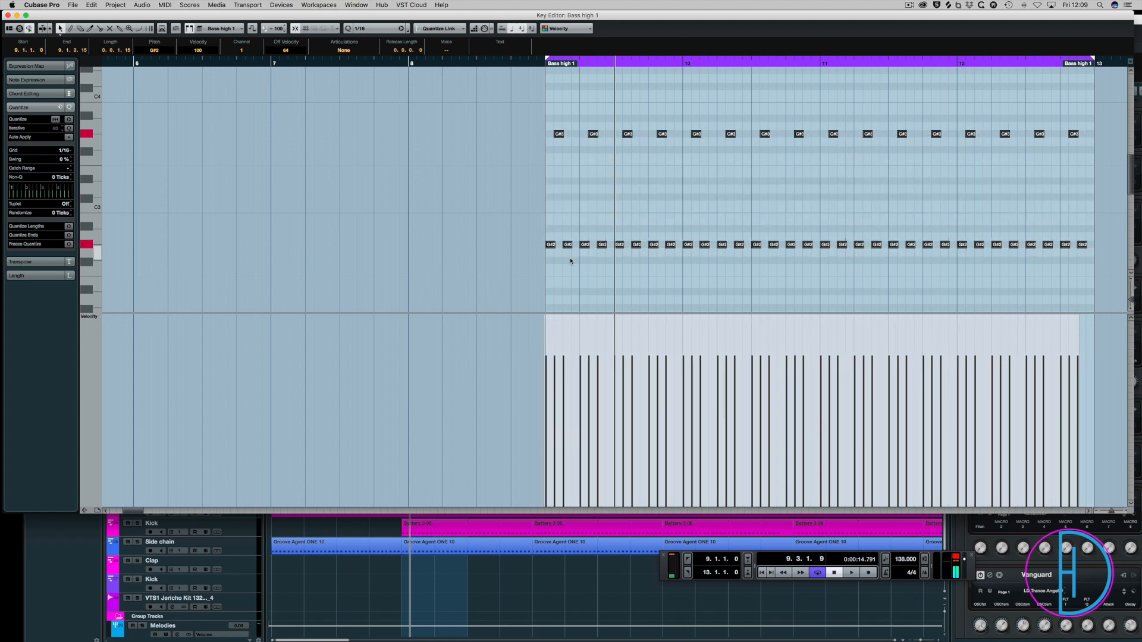
left_click(568, 218)
key("space")
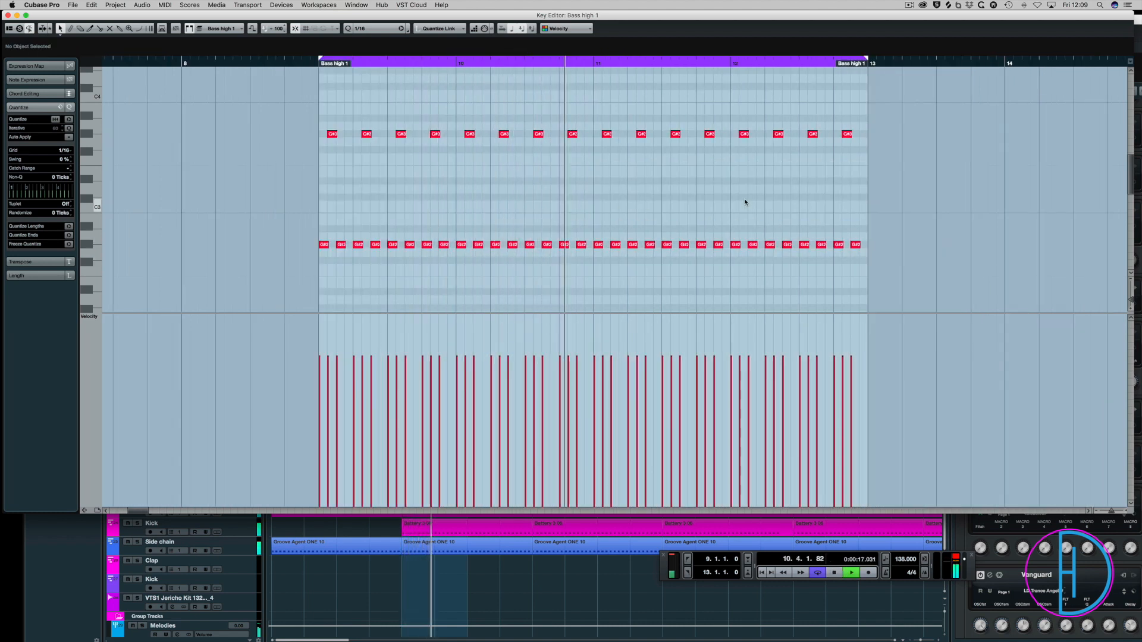
key("space")
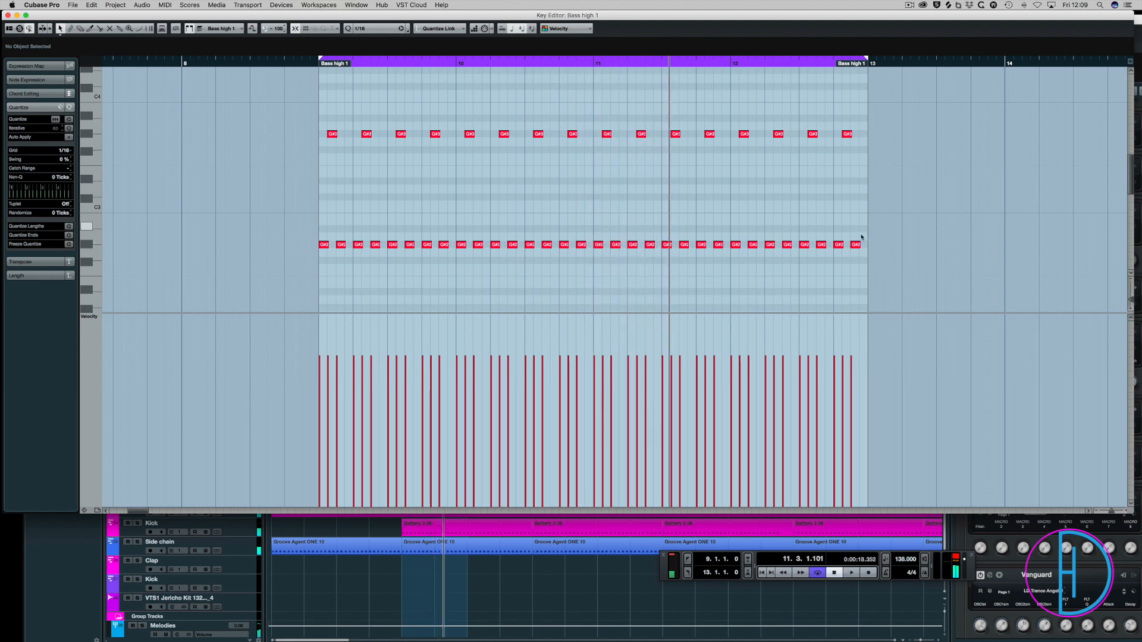
Delete the clip's last G#2 and last G#3 notes, extend the remaining final G#2 to the clip's end at bar 13, and play it.
left_click(855, 245)
key("Delete")
left_click(847, 134)
key("Delete")
left_click_drag(844, 249, 867, 250)
left_click(861, 276)
key("space")
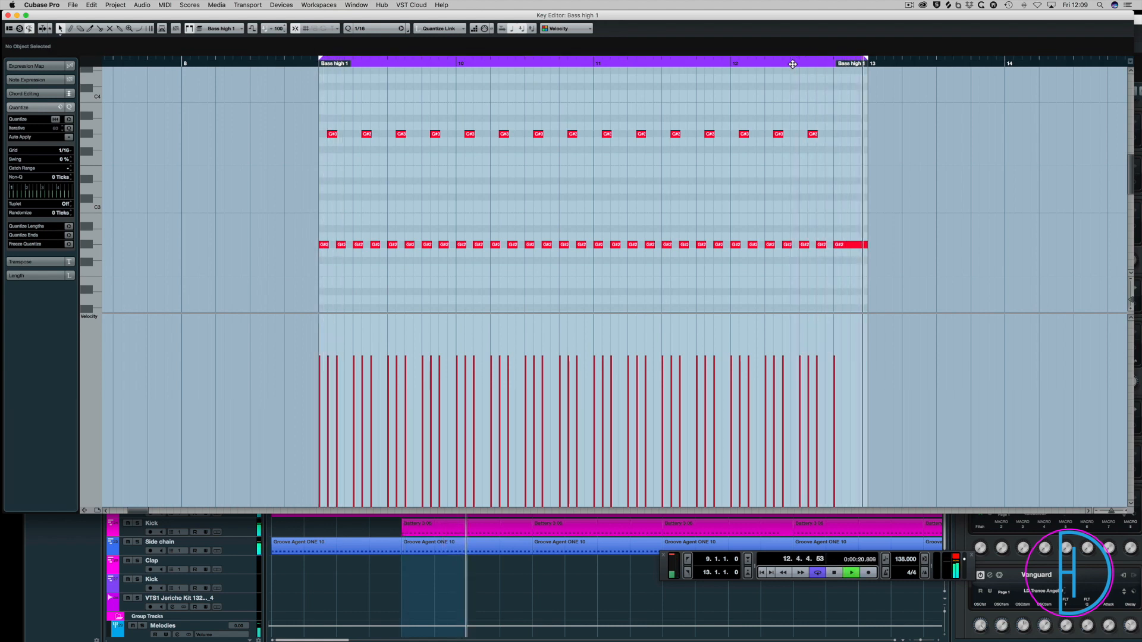
Stop playback, leave the Melody L1 clip's note editor and return the playback position to bar 9.
key("space")
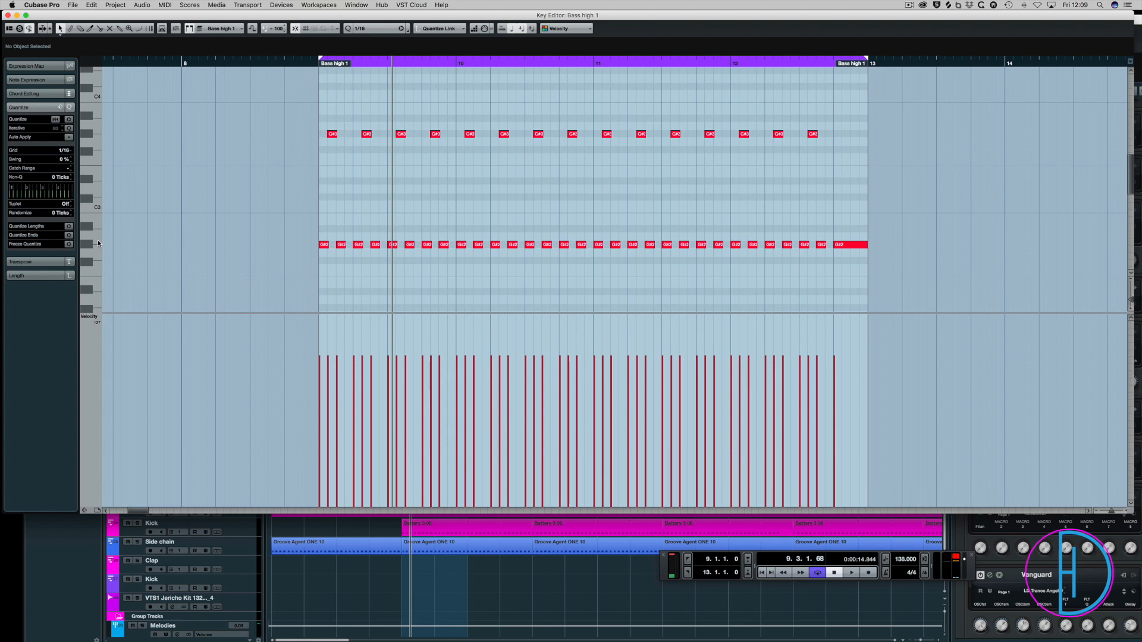
key("Return")
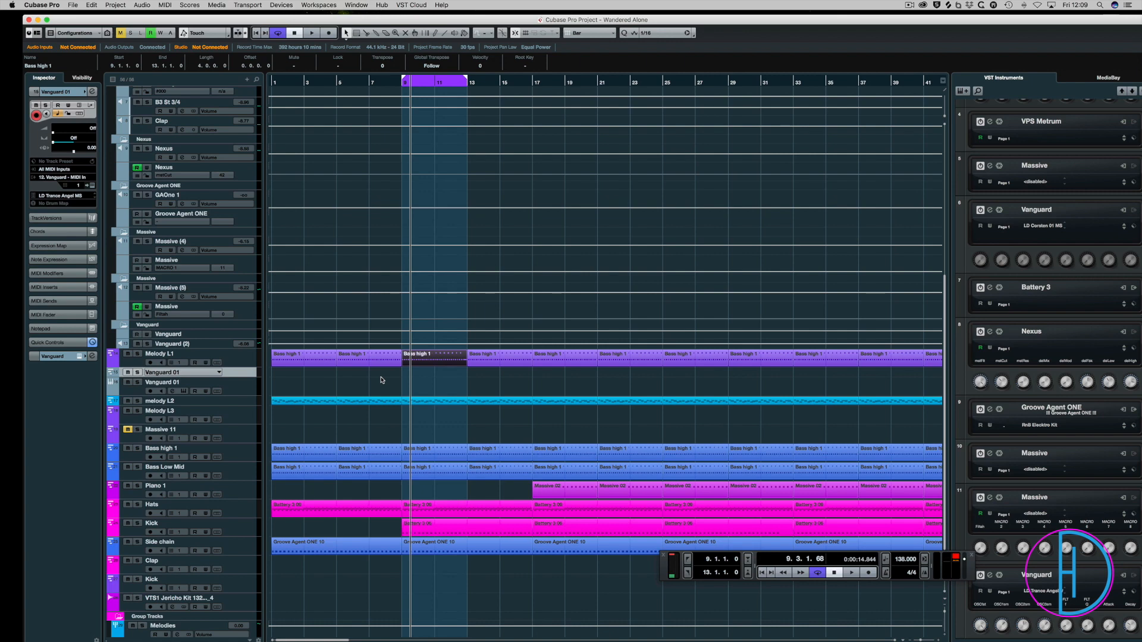
left_click(316, 390)
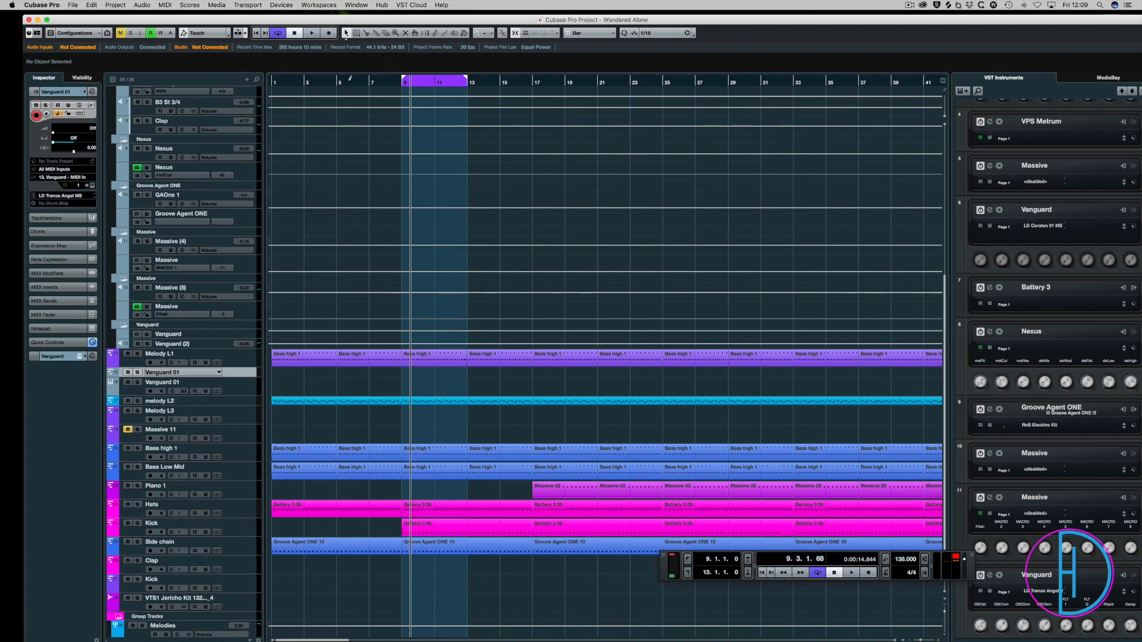
left_click(408, 85)
left_click(413, 359)
left_click(398, 388)
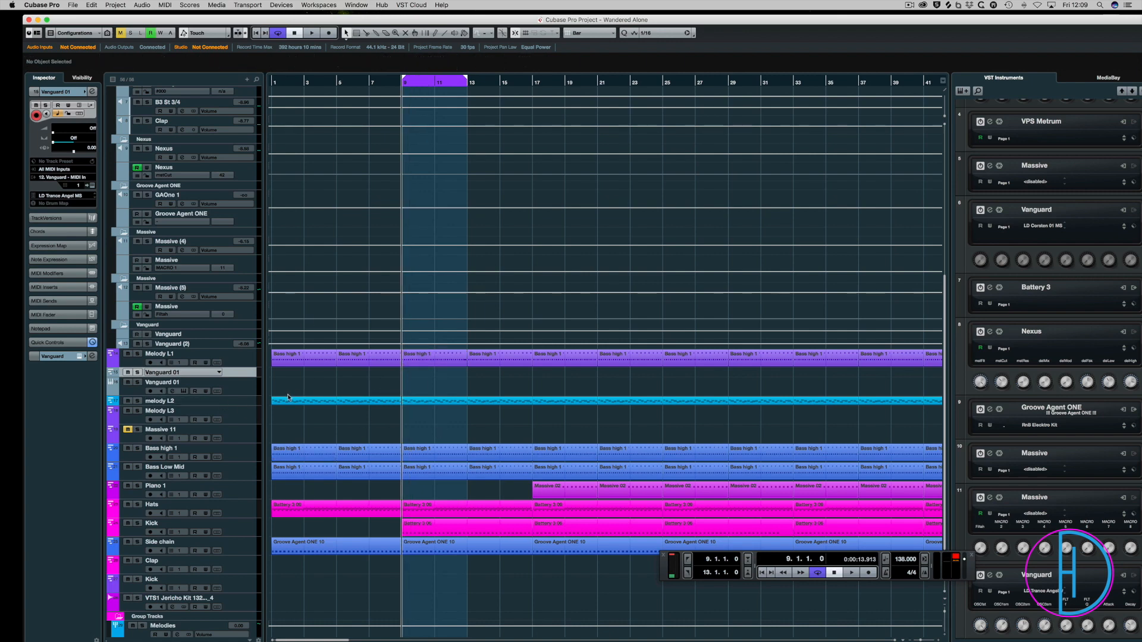
Browse the preset list of the Melody L1 track's Vanguard instrument through the LD, PAD and SYN sounds, keeping the current preset.
left_click(245, 362)
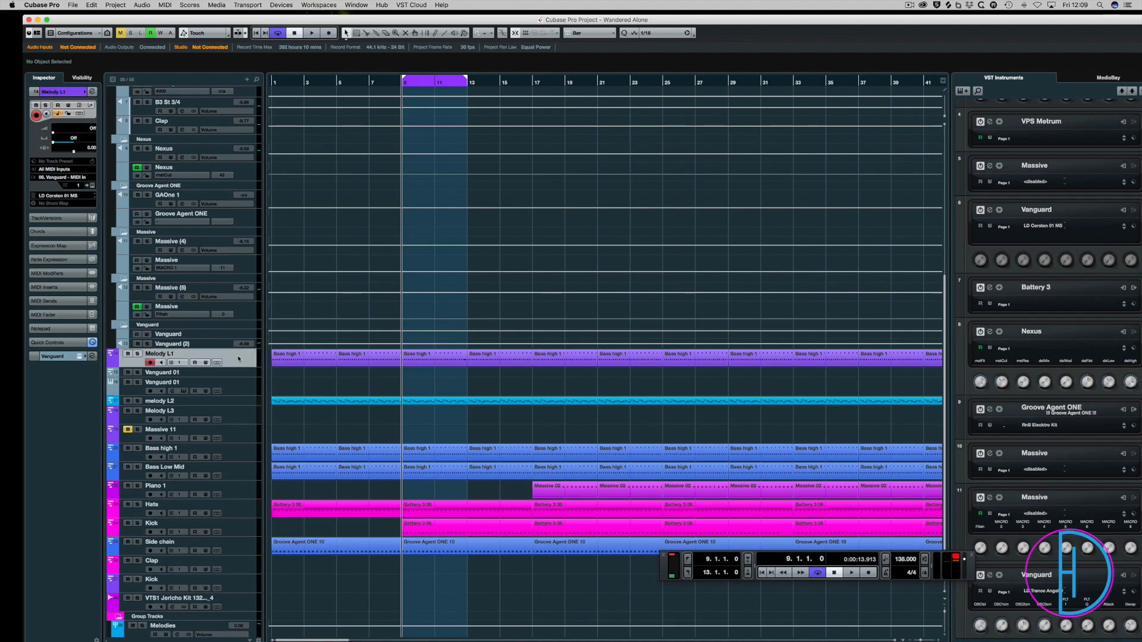
left_click(81, 356)
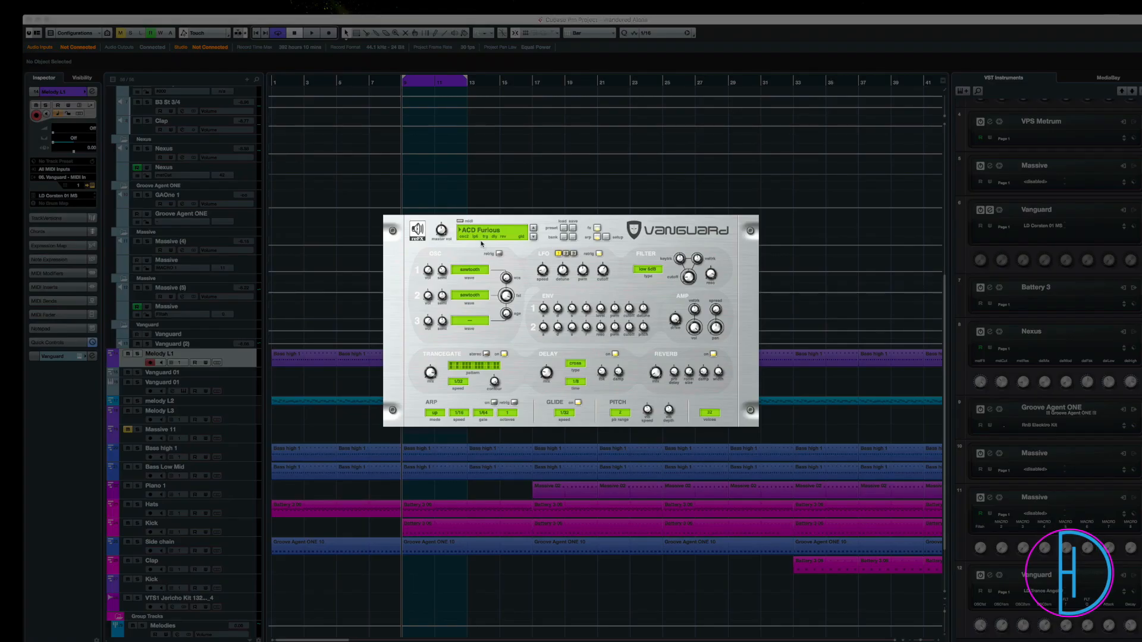
left_click(509, 227)
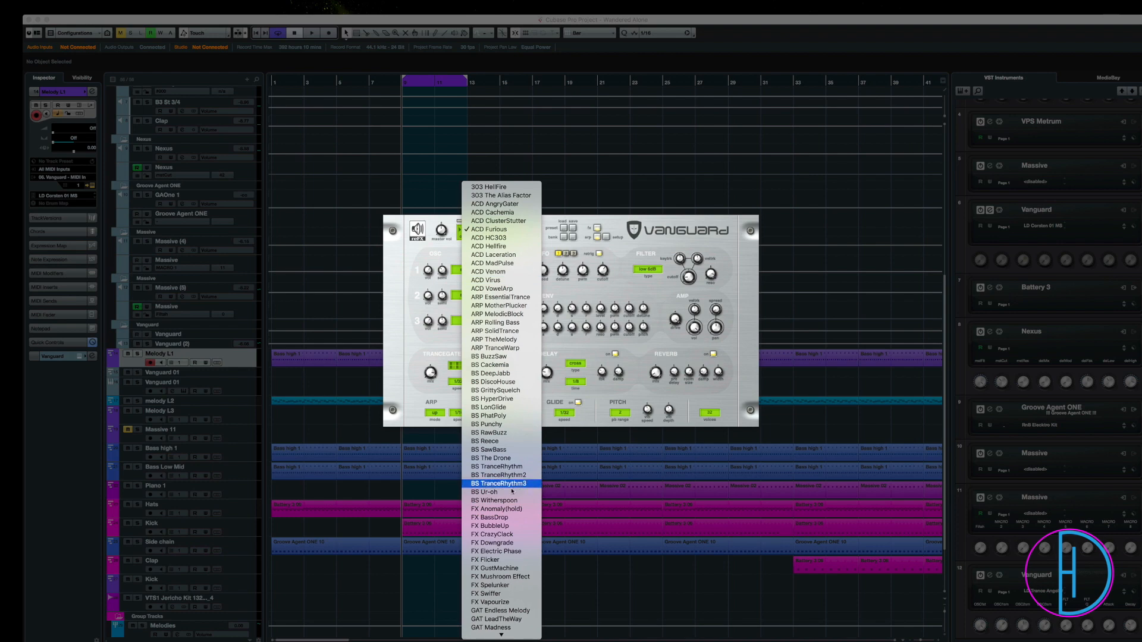
scroll(513, 491, "down", 10)
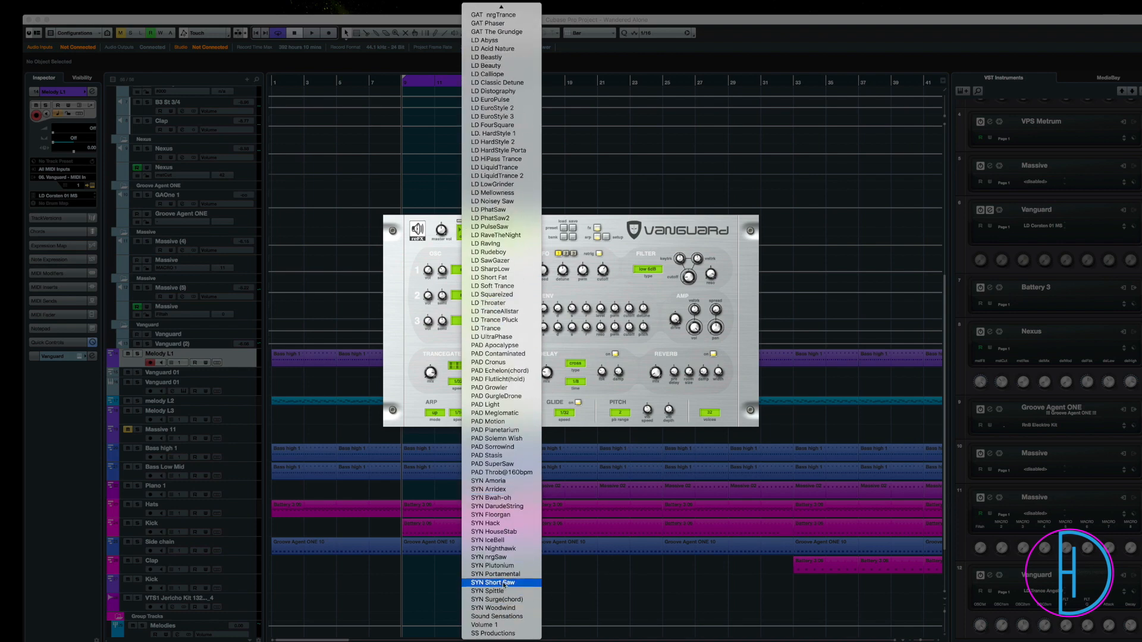
left_click(666, 333)
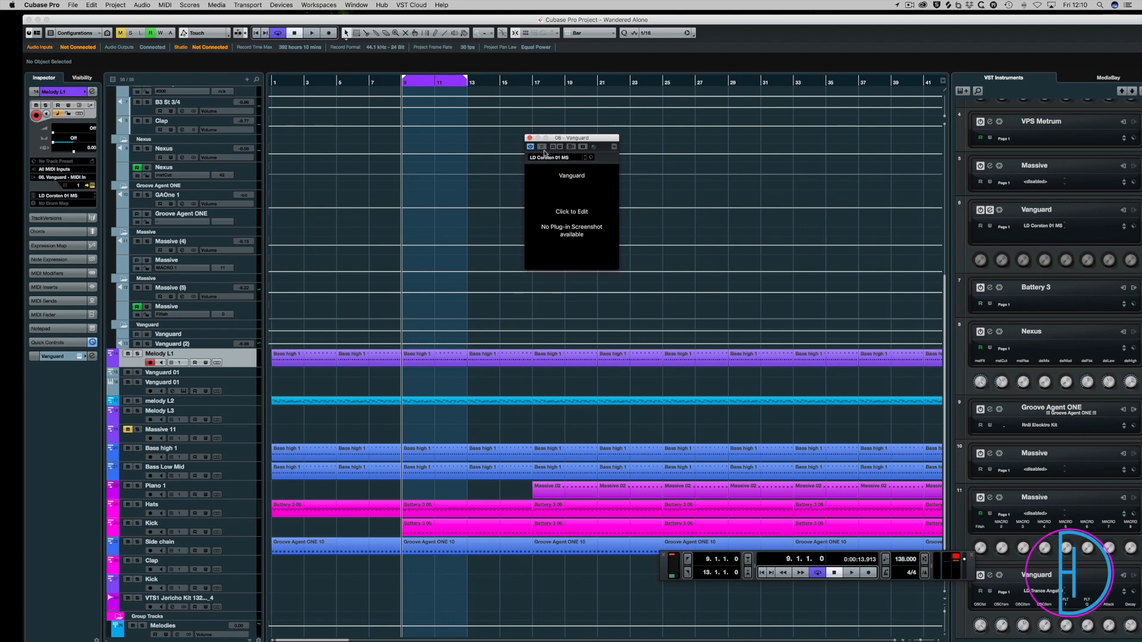
left_click(530, 138)
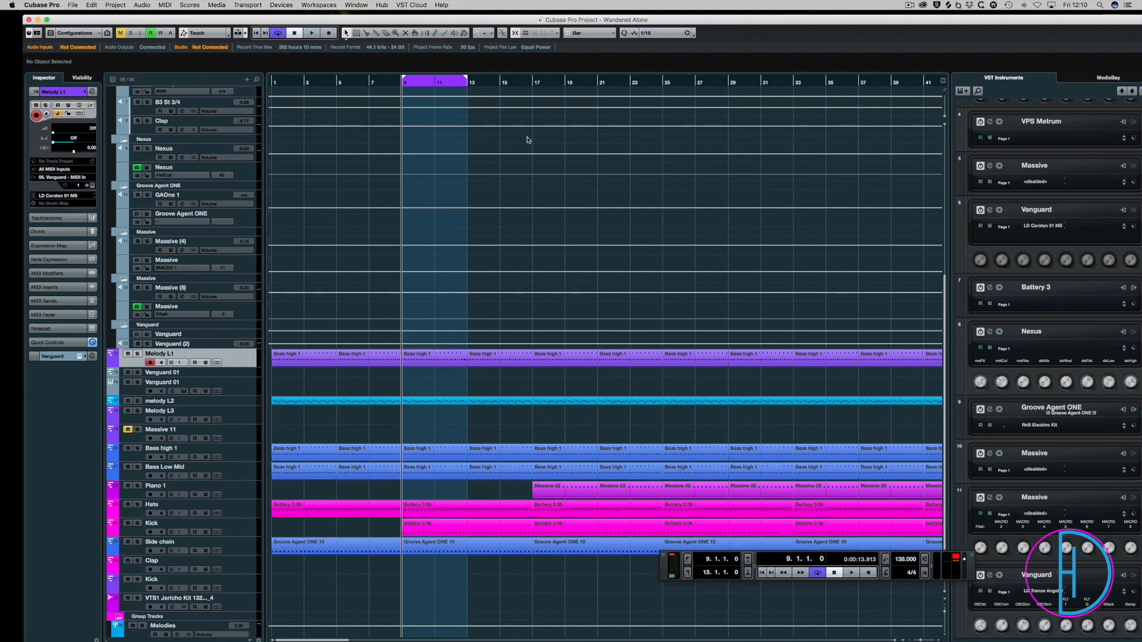